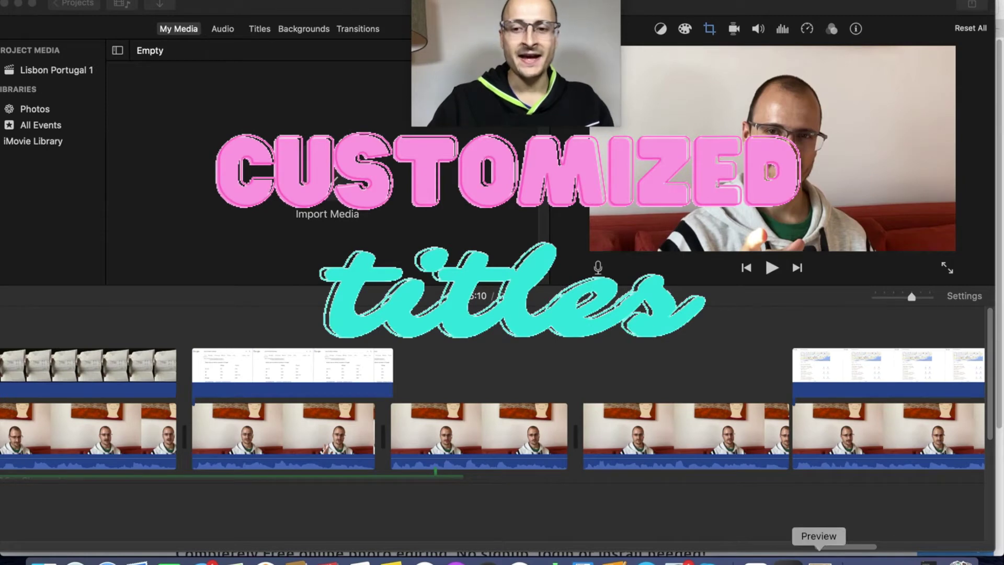
- Play the project from 01:23 on the food clip until about 01:28
{"action": "left_click_drag", "start_coordinate": [838, 546], "coordinate": [671, 549]}
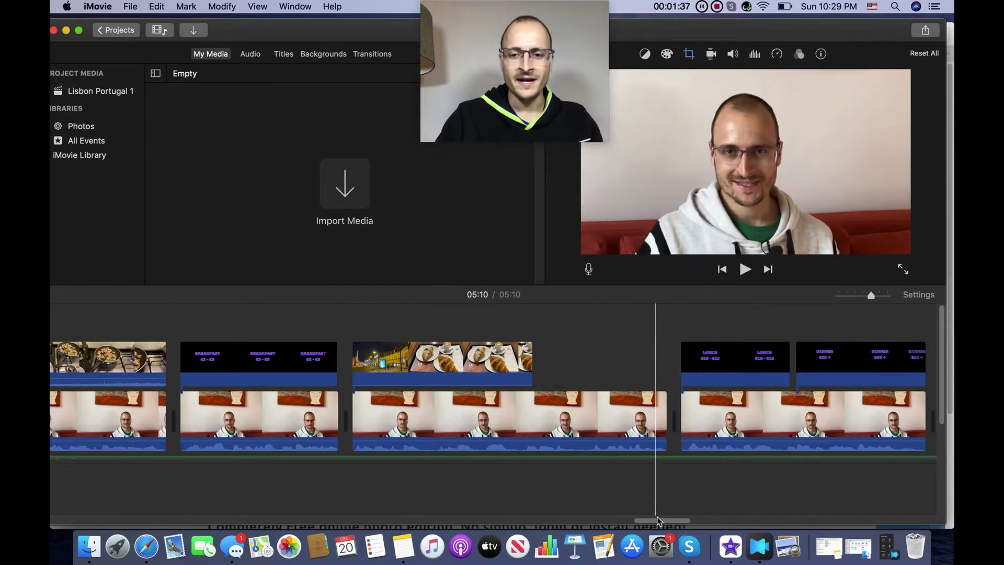
{"action": "left_click_drag", "start_coordinate": [658, 520], "coordinate": [274, 523]}
{"action": "left_click", "coordinate": [551, 361]}
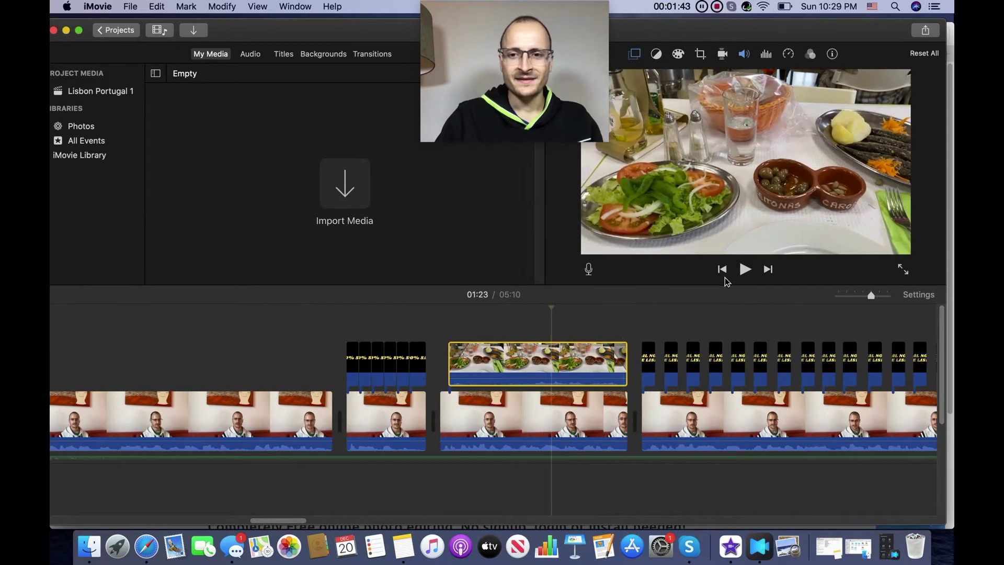
{"action": "left_click", "coordinate": [736, 270]}
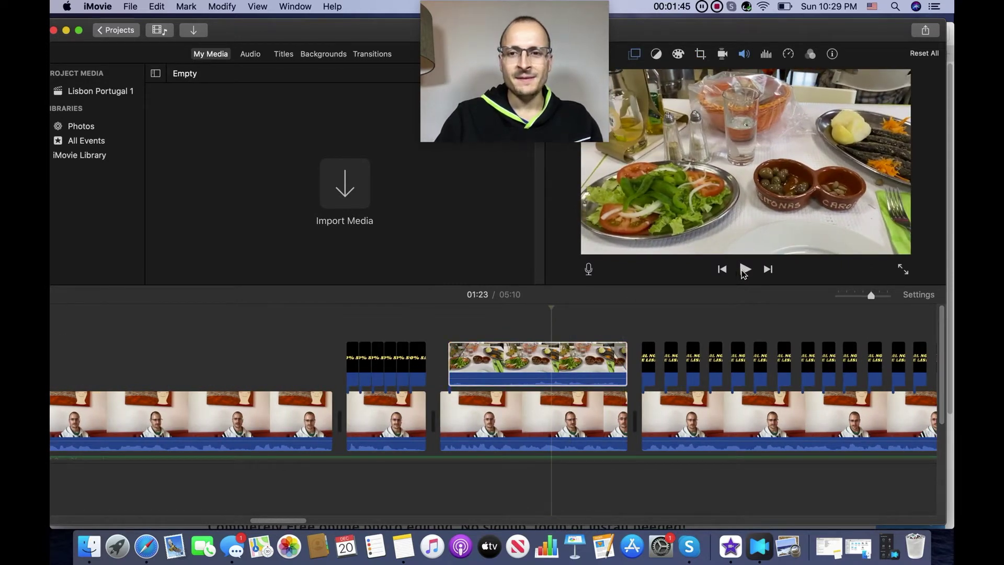
{"action": "left_click", "coordinate": [742, 270]}
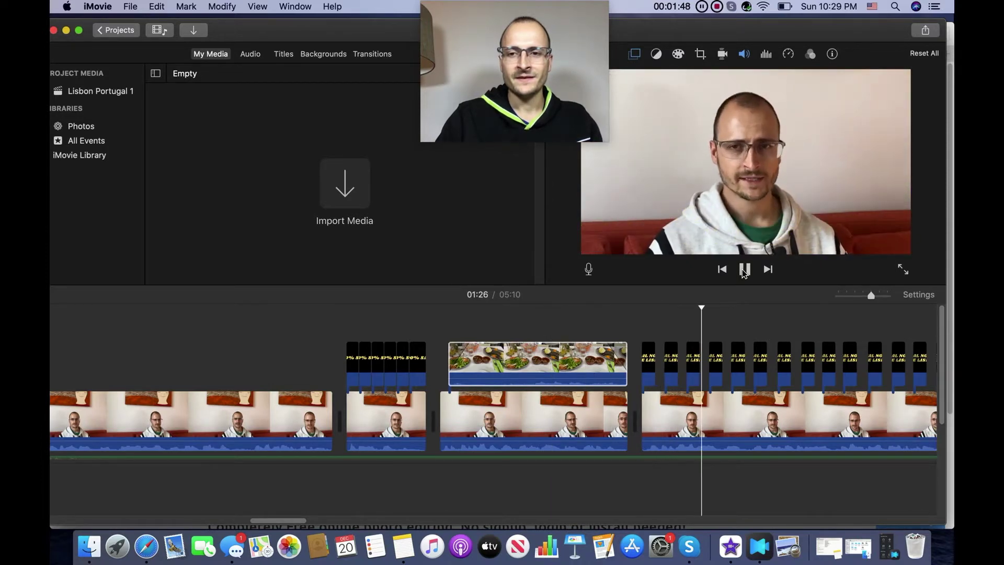
{"action": "left_click", "coordinate": [745, 269]}
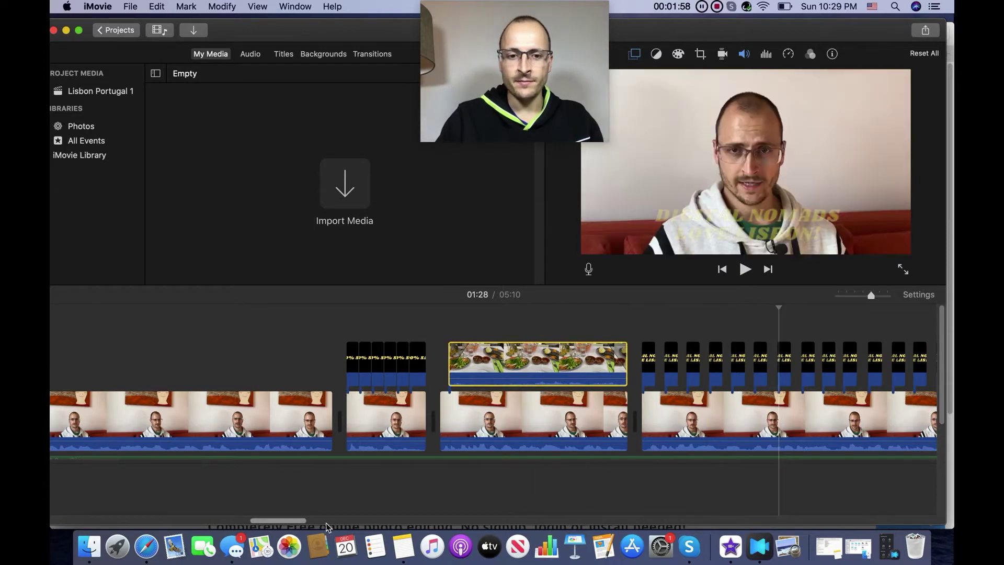
{"action": "left_click_drag", "start_coordinate": [295, 521], "coordinate": [256, 522]}
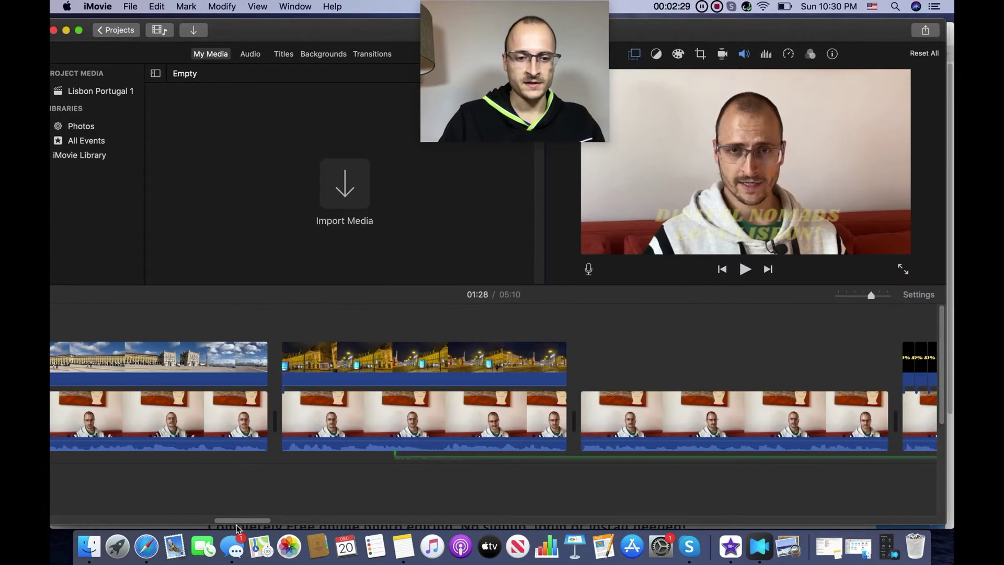
{"action": "left_click_drag", "start_coordinate": [239, 521], "coordinate": [868, 518]}
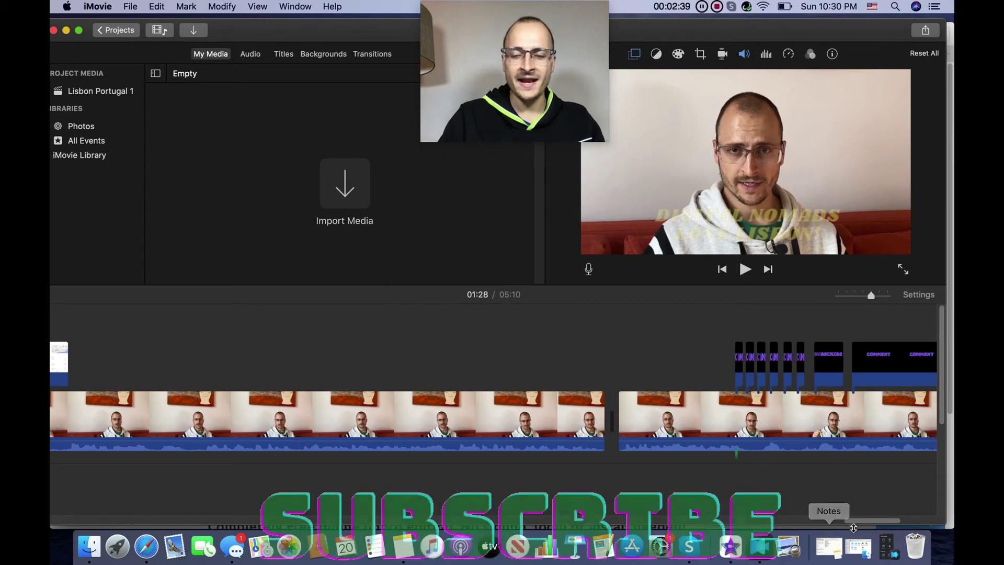
- Scroll to the end of the timeline and play from about 04:49 to 04:51
{"action": "scroll", "coordinate": [623, 400], "scroll_direction": "left", "scroll_amount": 10}
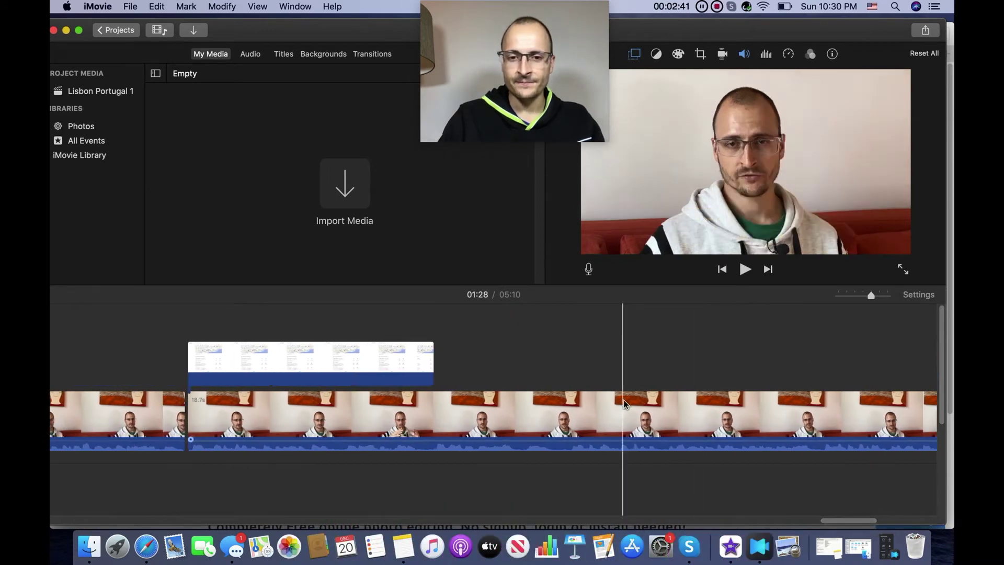
{"action": "left_click", "coordinate": [489, 372]}
{"action": "left_click", "coordinate": [745, 270]}
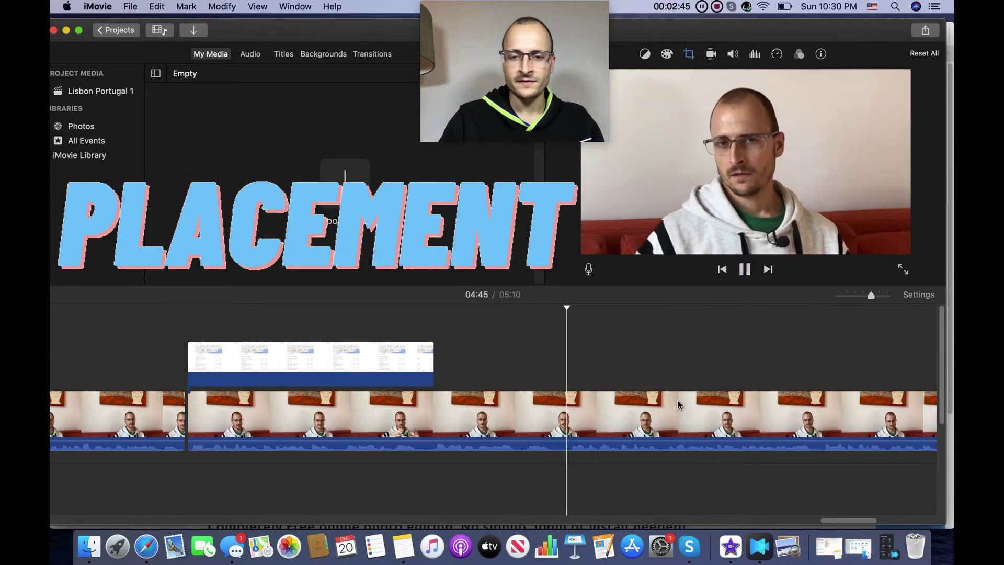
{"action": "left_click", "coordinate": [746, 270]}
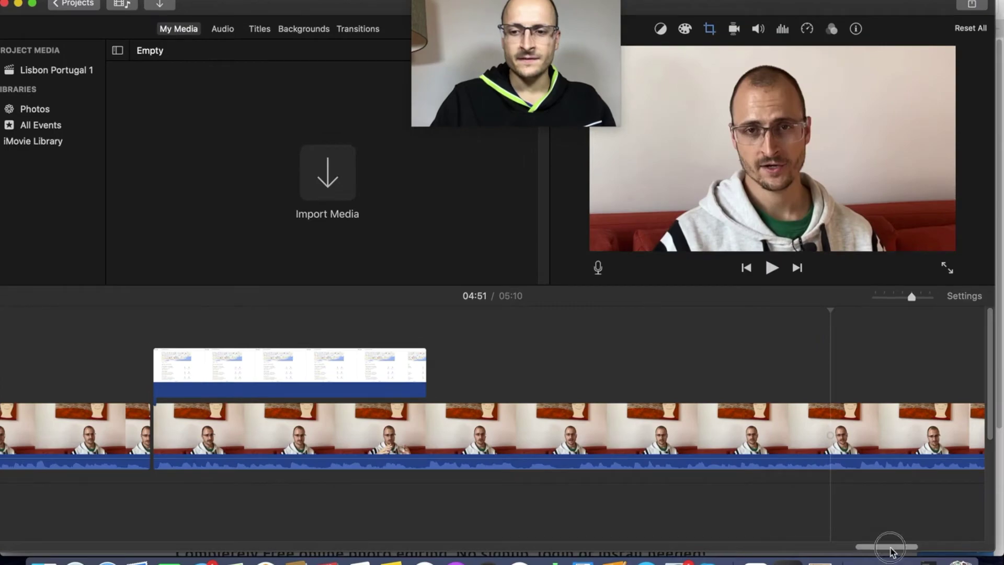
{"action": "left_click_drag", "start_coordinate": [892, 546], "coordinate": [901, 547]}
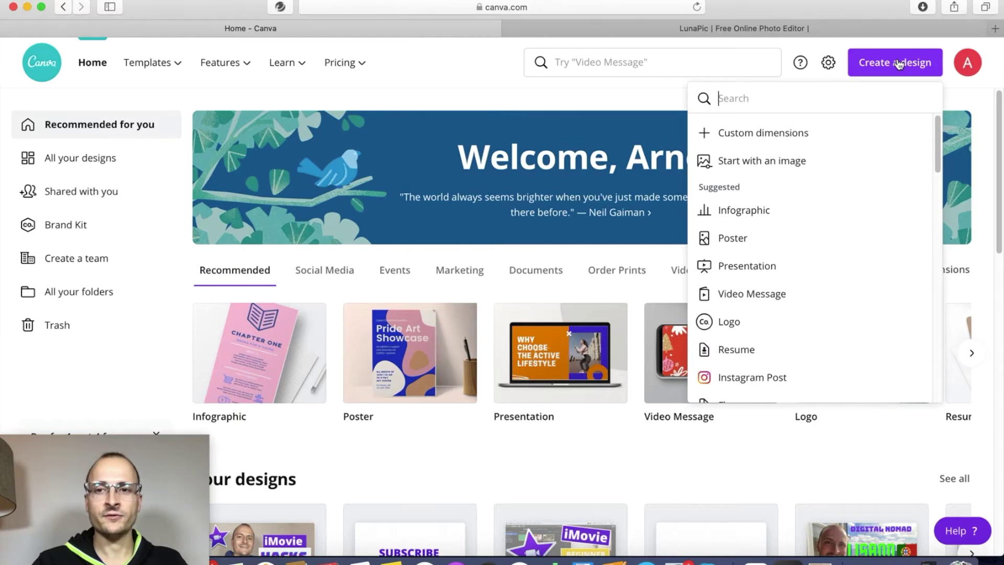
- Create a new custom-size Canva design at 1280 × 720 px
{"action": "left_click", "coordinate": [797, 131]}
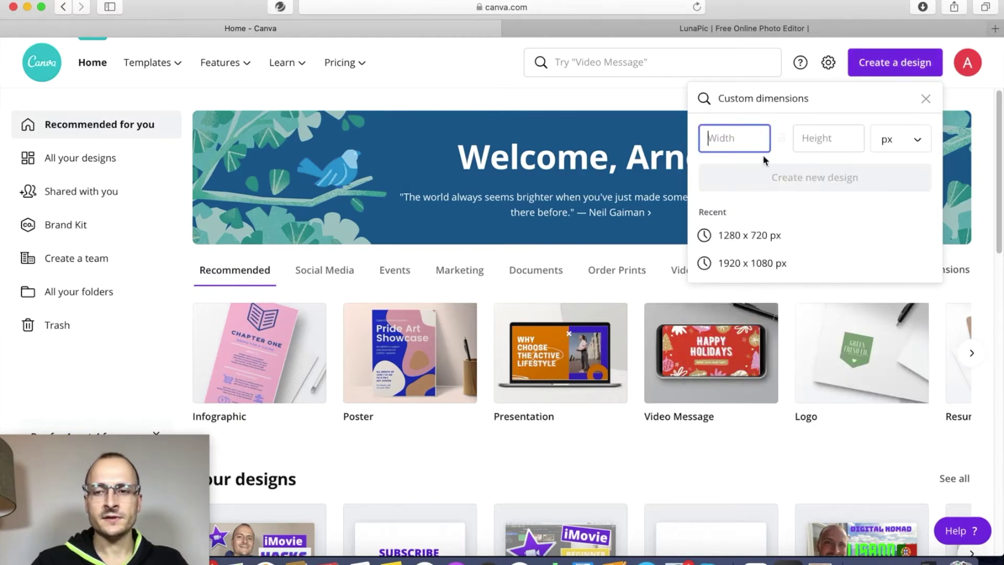
{"action": "left_click", "coordinate": [764, 236]}
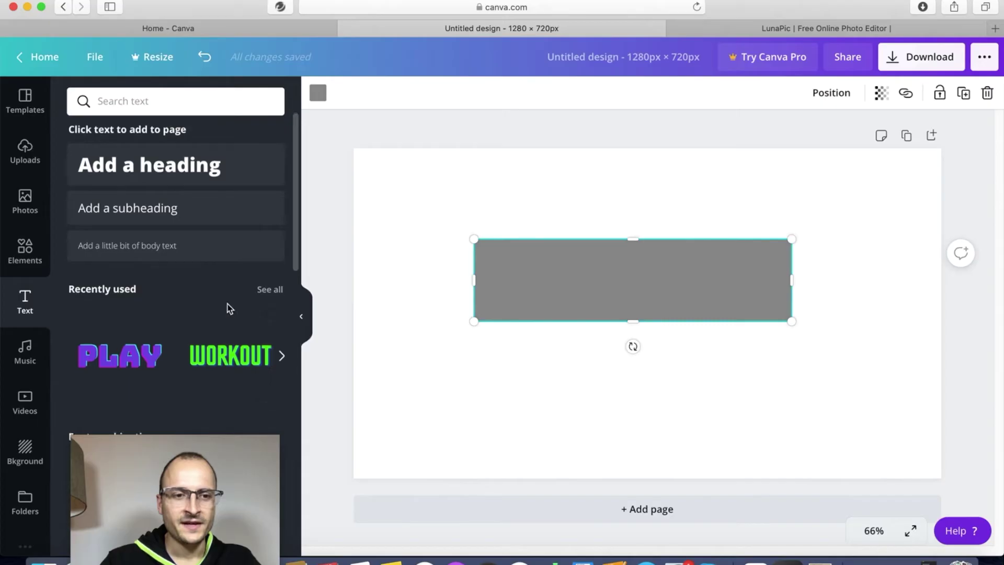
{"action": "scroll", "coordinate": [227, 307], "scroll_direction": "down", "scroll_amount": 5}
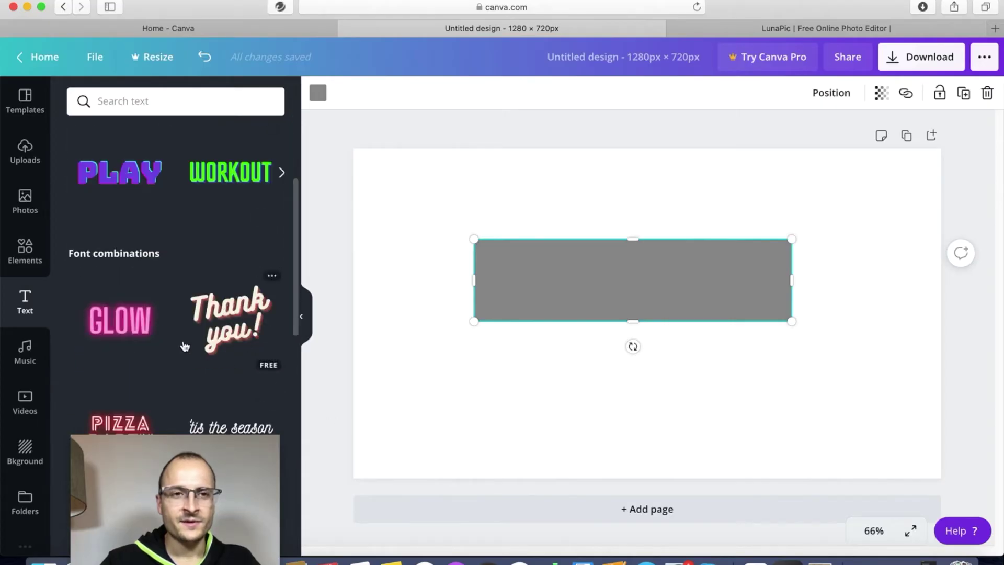
{"action": "scroll", "coordinate": [185, 346], "scroll_direction": "down", "scroll_amount": 1}
{"action": "scroll", "coordinate": [184, 346], "scroll_direction": "down", "scroll_amount": 1}
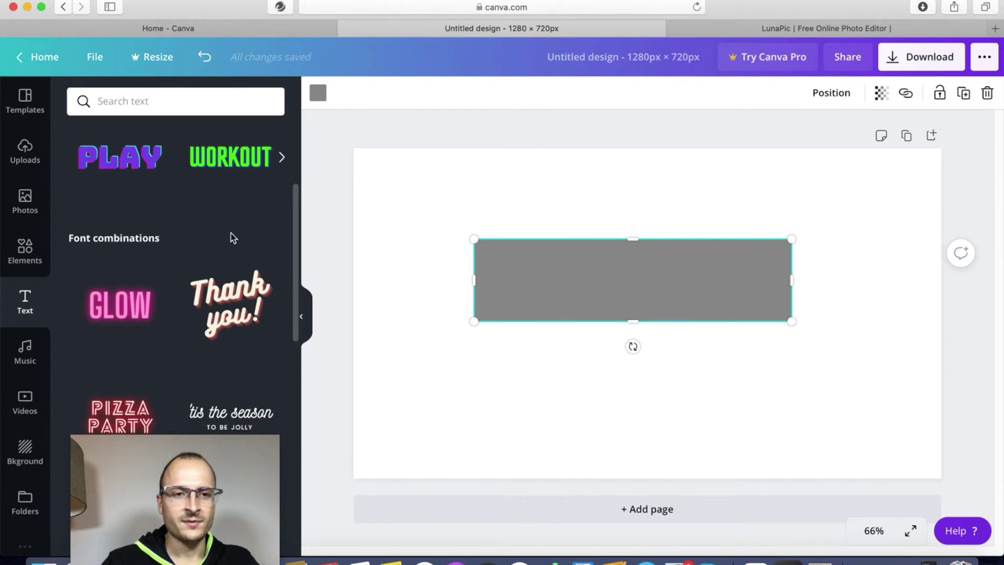
{"action": "scroll", "coordinate": [231, 233], "scroll_direction": "down", "scroll_amount": 10}
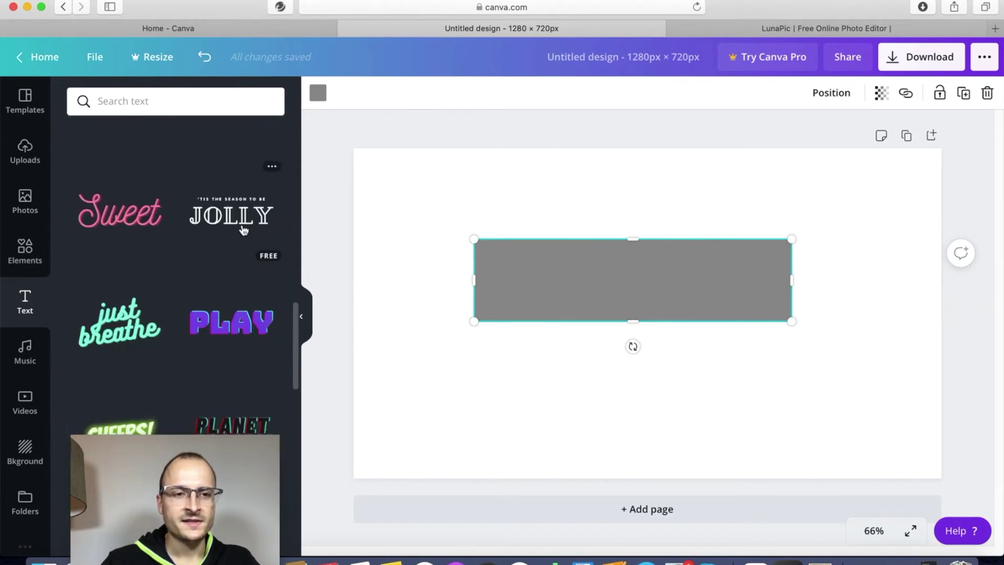
{"action": "scroll", "coordinate": [243, 230], "scroll_direction": "down", "scroll_amount": 6}
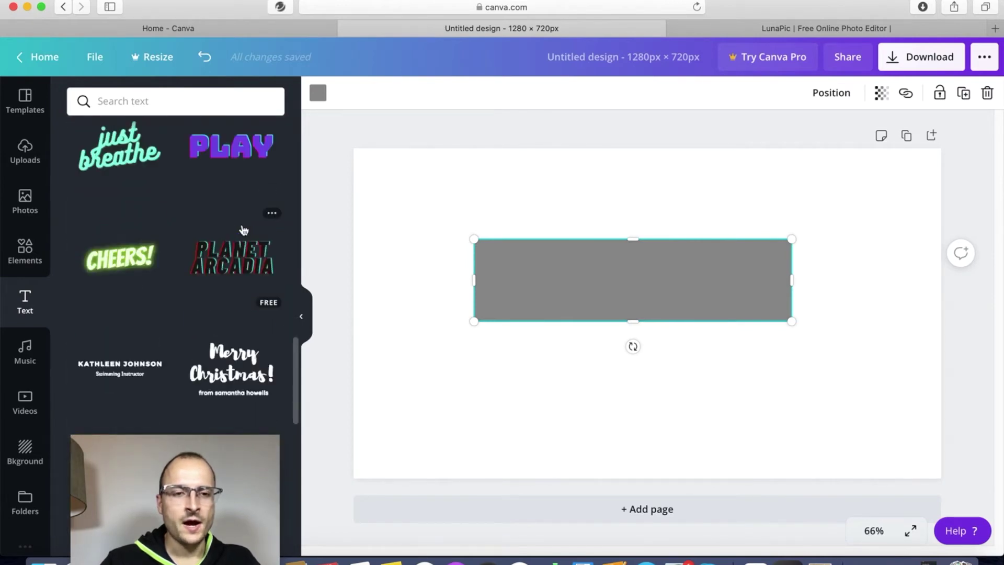
{"action": "scroll", "coordinate": [243, 230], "scroll_direction": "down", "scroll_amount": 8}
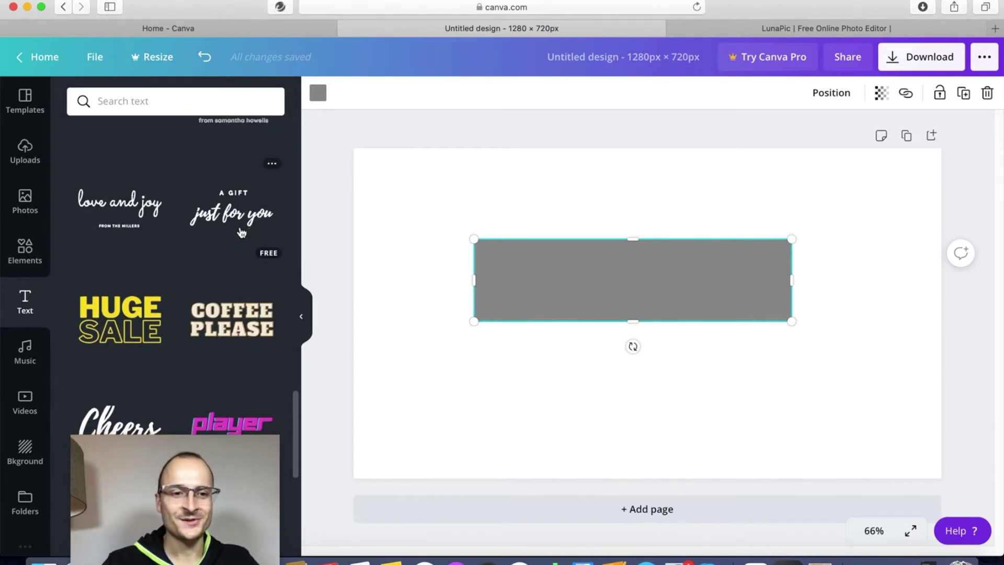
{"action": "scroll", "coordinate": [237, 238], "scroll_direction": "down", "scroll_amount": 10}
{"action": "scroll", "coordinate": [228, 250], "scroll_direction": "down", "scroll_amount": 9}
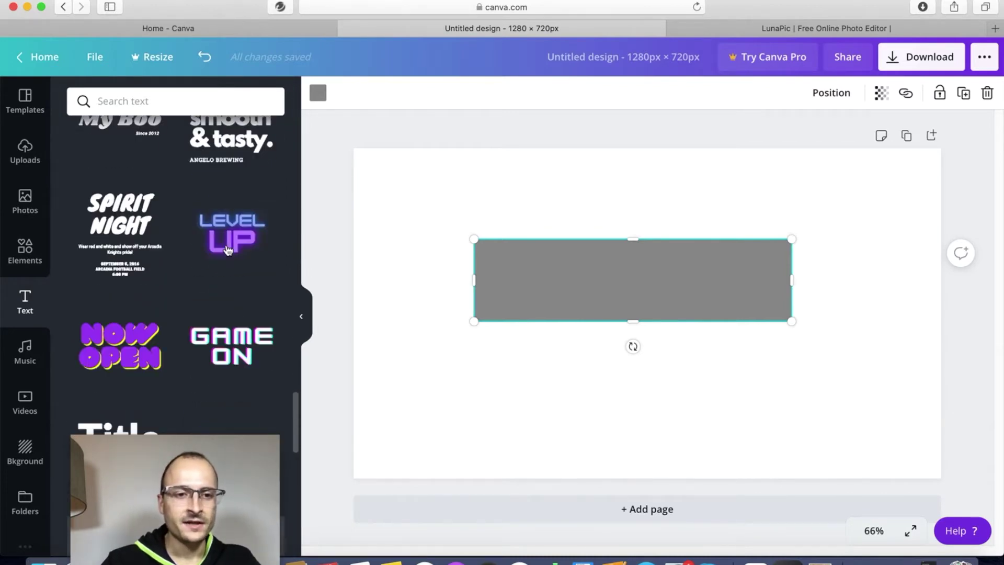
{"action": "scroll", "coordinate": [228, 250], "scroll_direction": "down", "scroll_amount": 20}
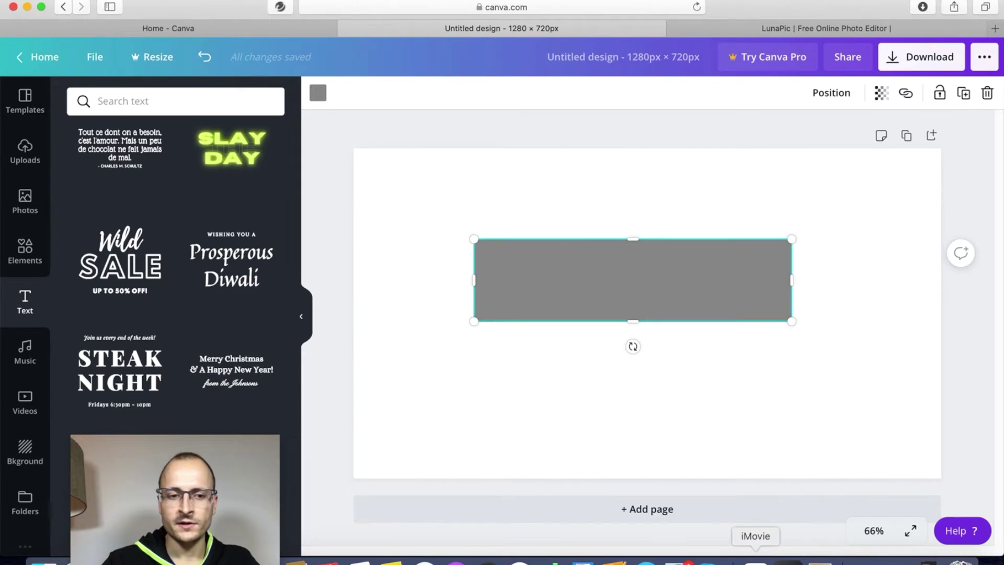
{"action": "scroll", "coordinate": [272, 392], "scroll_direction": "down", "scroll_amount": 15}
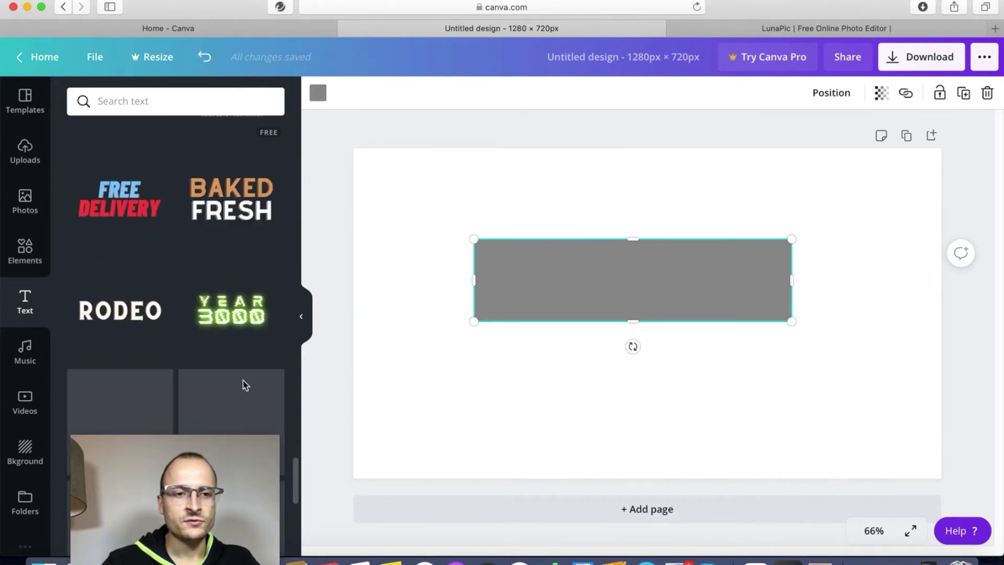
{"action": "left_click", "coordinate": [130, 206]}
- Delete the grey rectangle and the duplicate FREE DELIVERY copy, keeping one heading
{"action": "left_click", "coordinate": [514, 259]}
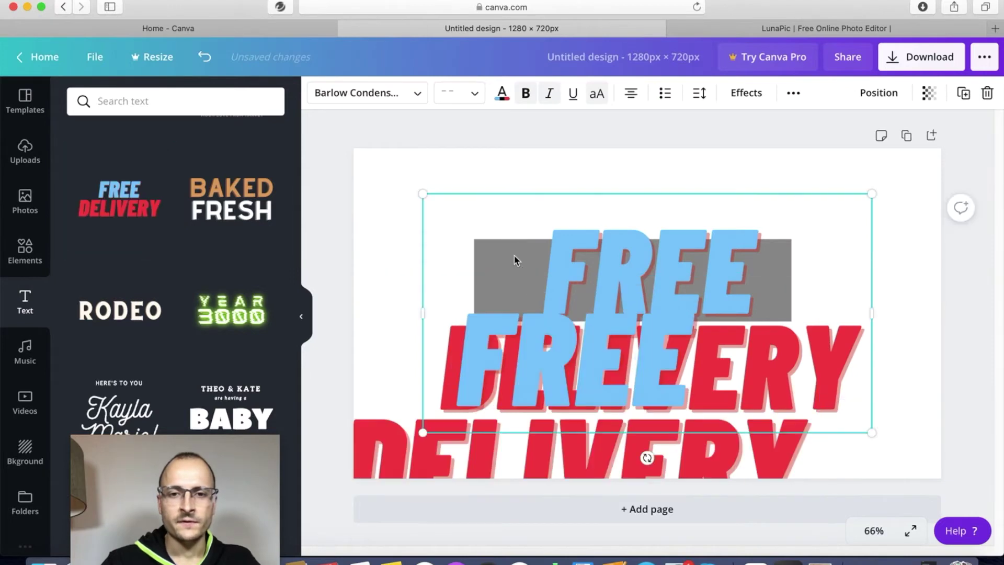
{"action": "left_click_drag", "start_coordinate": [505, 235], "coordinate": [506, 347]}
{"action": "left_click", "coordinate": [512, 250]}
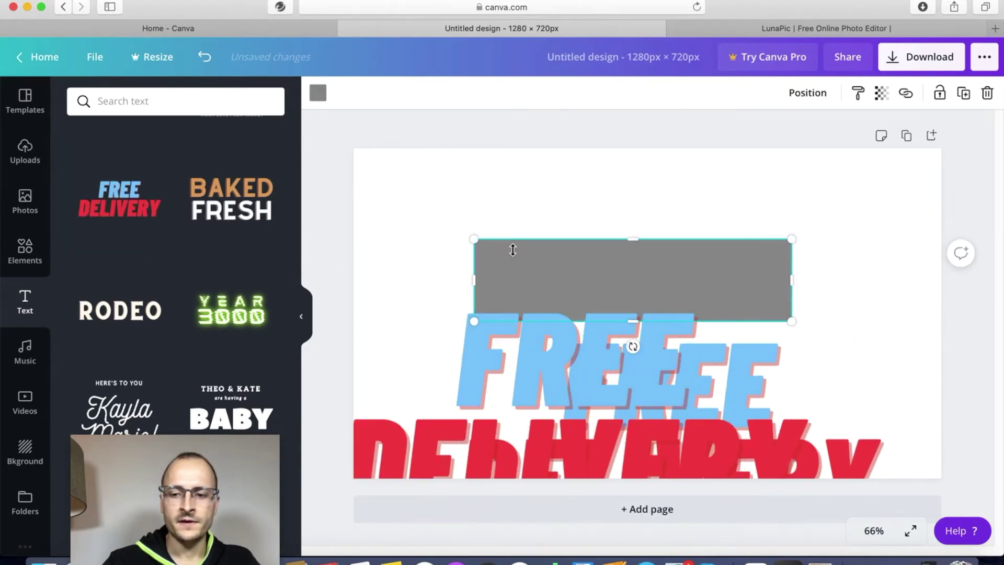
{"action": "key", "text": "Delete"}
{"action": "left_click", "coordinate": [492, 436]}
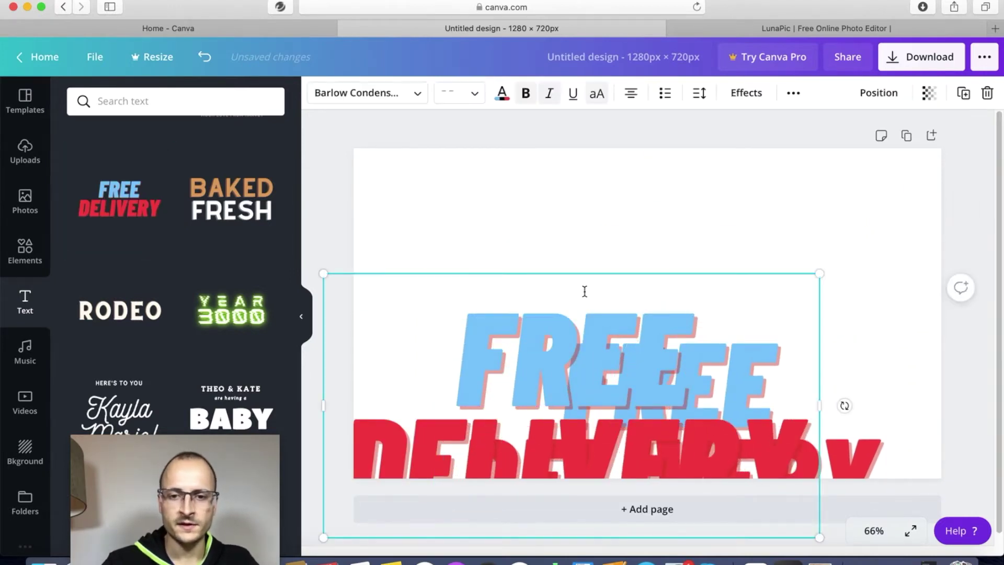
{"action": "left_click_drag", "start_coordinate": [584, 291], "coordinate": [581, 188]}
{"action": "key", "text": "Delete"}
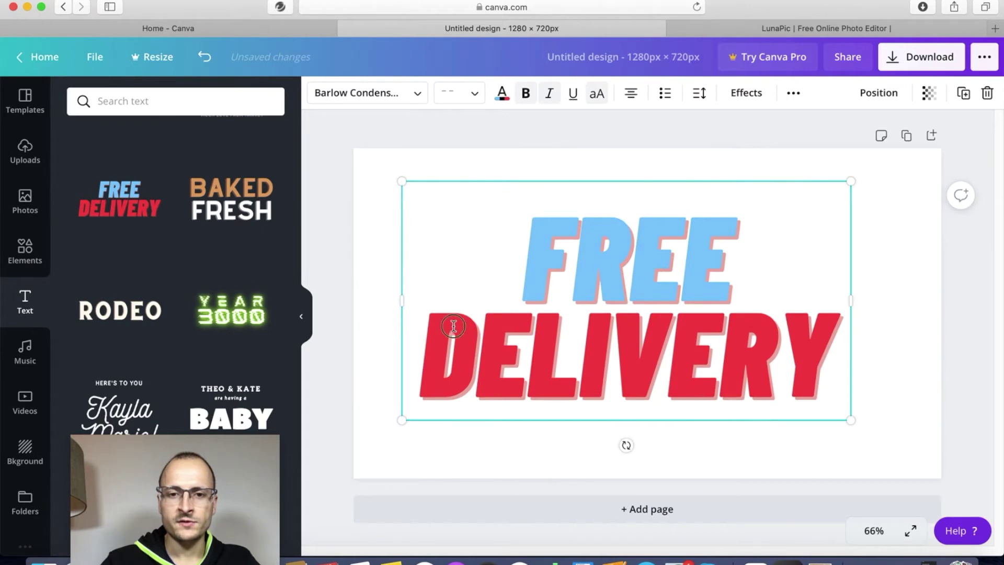
- Remove the DELIVERY line and set the remaining FREE text to size 104
{"action": "left_click", "coordinate": [448, 329]}
{"action": "left_click", "coordinate": [442, 332]}
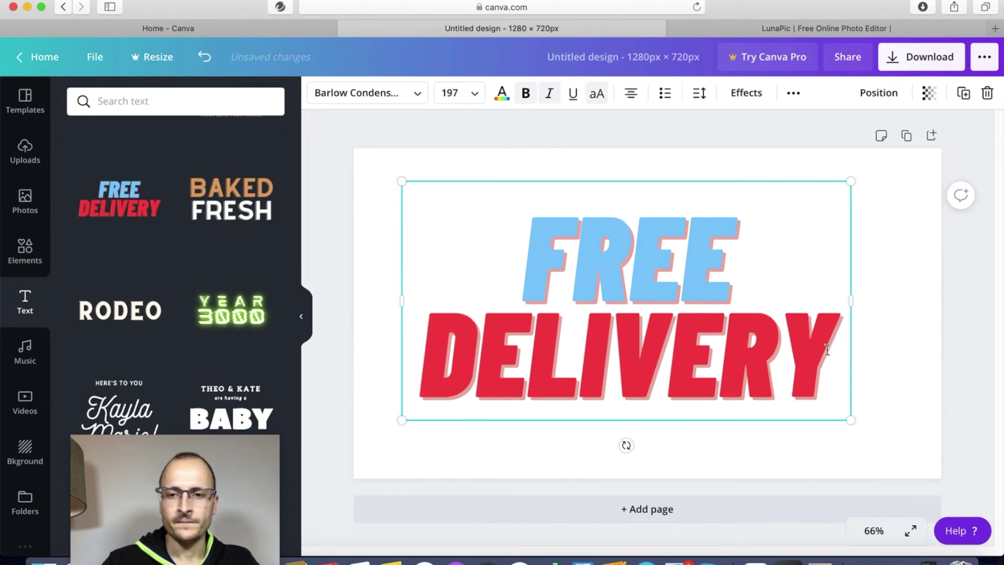
{"action": "left_click_drag", "start_coordinate": [848, 345], "coordinate": [443, 345]}
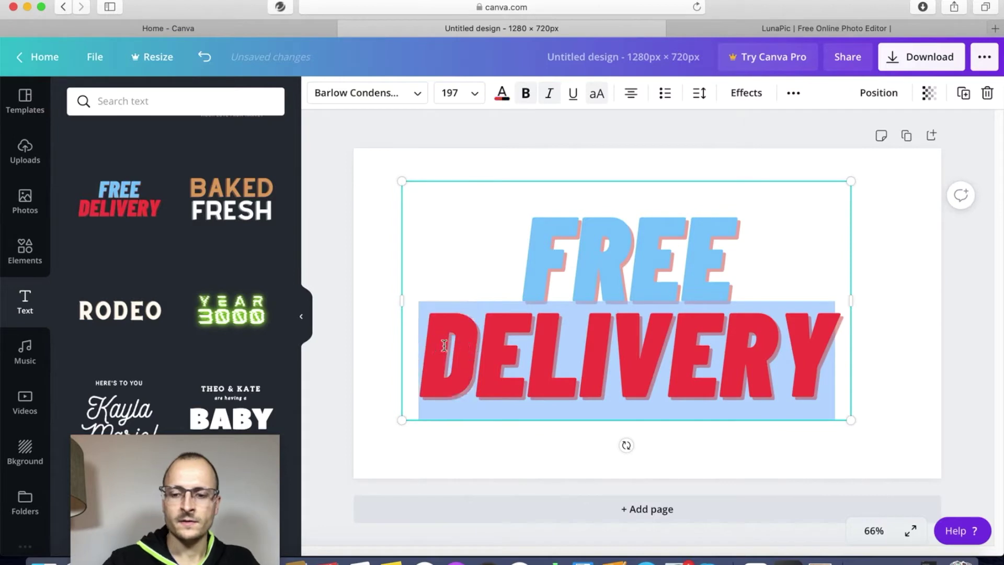
{"action": "key", "text": "BackSpace"}
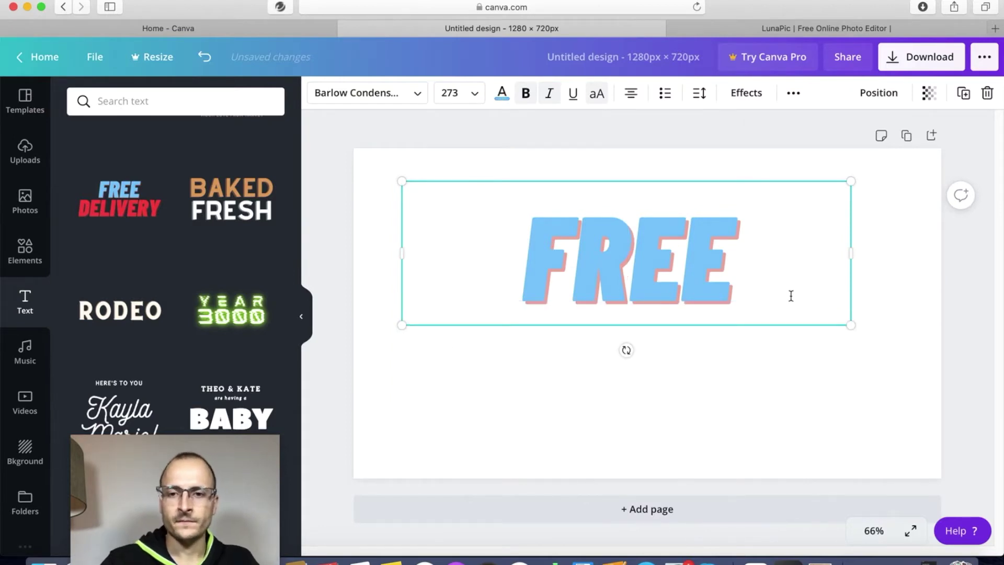
{"action": "left_click_drag", "start_coordinate": [788, 293], "coordinate": [524, 189]}
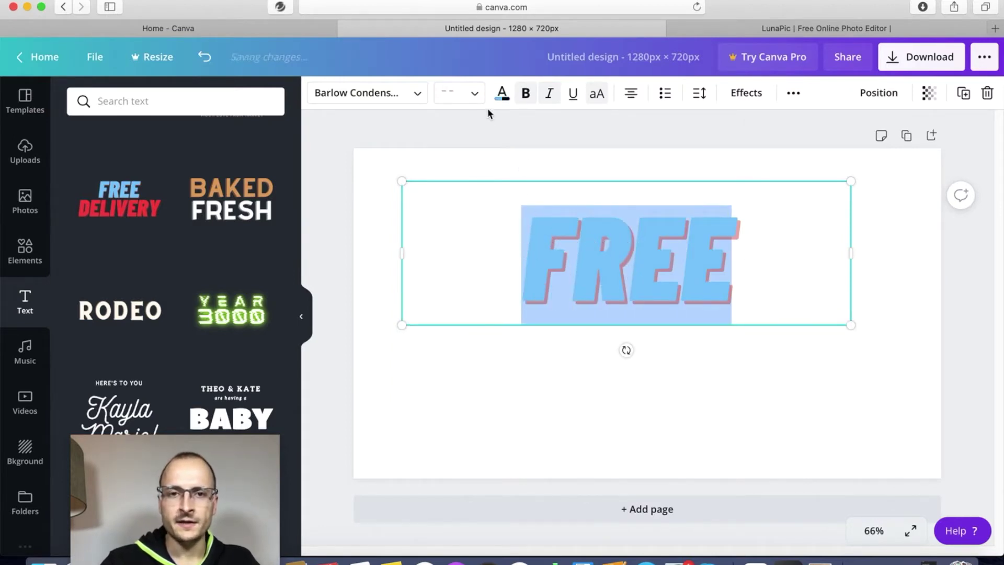
{"action": "left_click", "coordinate": [473, 95]}
{"action": "scroll", "coordinate": [462, 274], "scroll_direction": "down", "scroll_amount": 5}
{"action": "scroll", "coordinate": [464, 293], "scroll_direction": "down", "scroll_amount": 2}
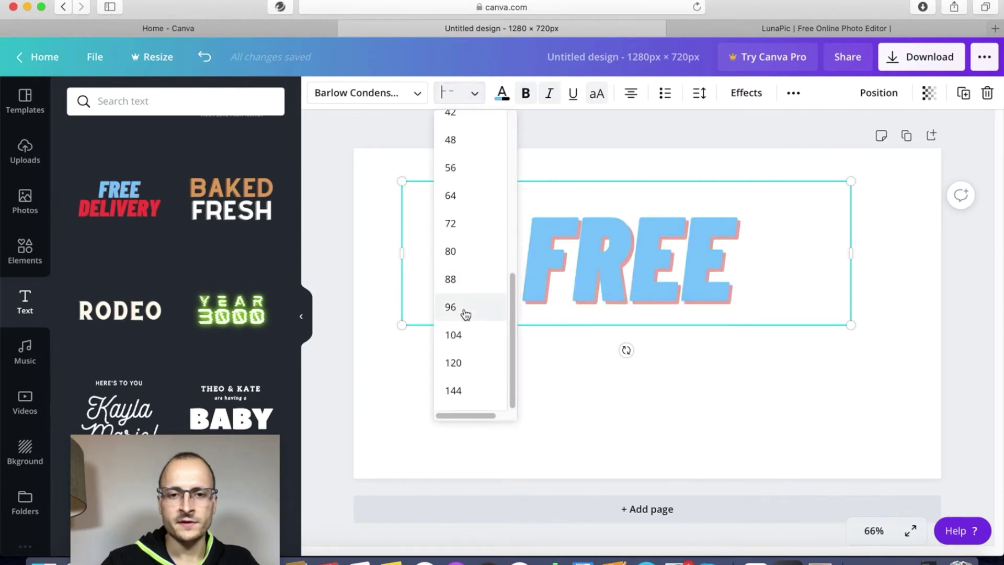
{"action": "left_click", "coordinate": [464, 330]}
- Replace FREE with 'TAKE ACTION NOW!' and move the heading to the page centre
{"action": "left_click", "coordinate": [659, 206]}
{"action": "double_click", "coordinate": [658, 207]}
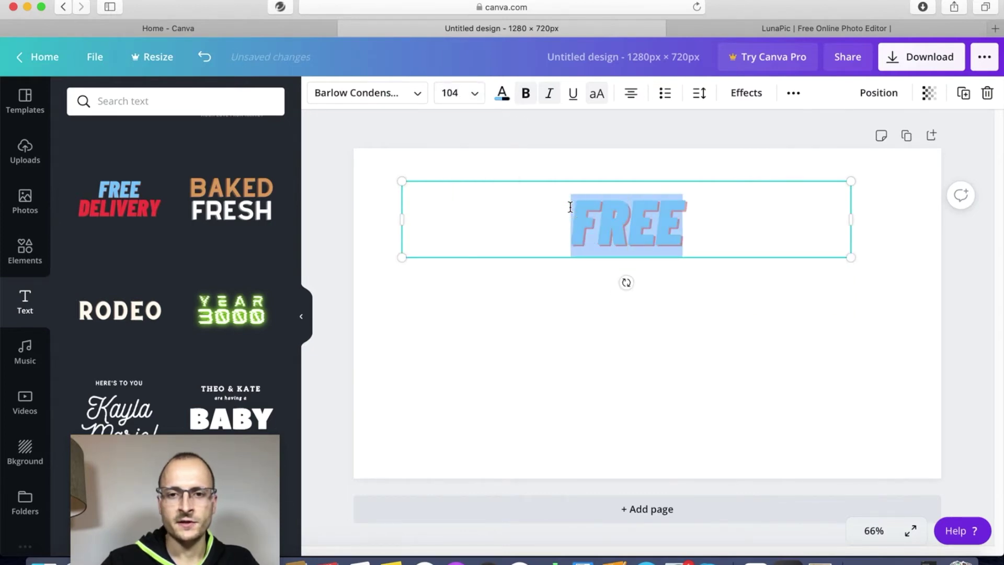
{"action": "type", "text": "TAKE A"}
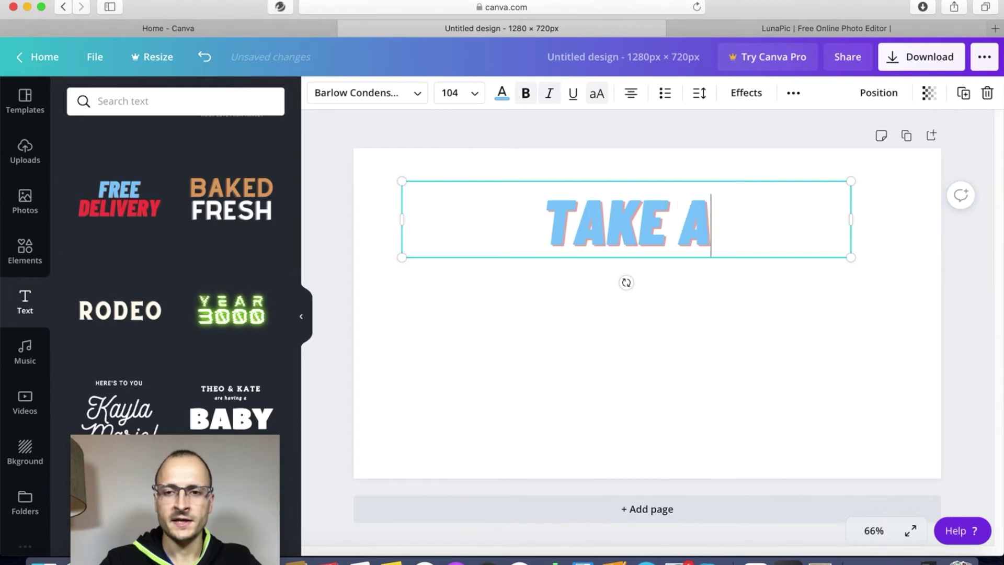
{"action": "type", "text": "CTION NOW!"}
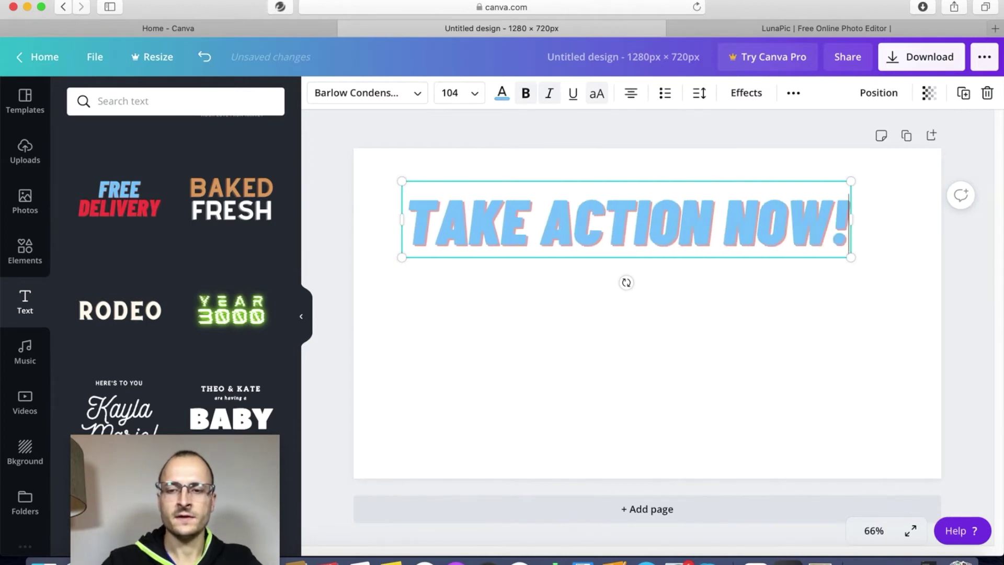
{"action": "left_click", "coordinate": [638, 311]}
{"action": "left_click_drag", "start_coordinate": [676, 195], "coordinate": [691, 264]}
{"action": "left_click", "coordinate": [692, 374]}
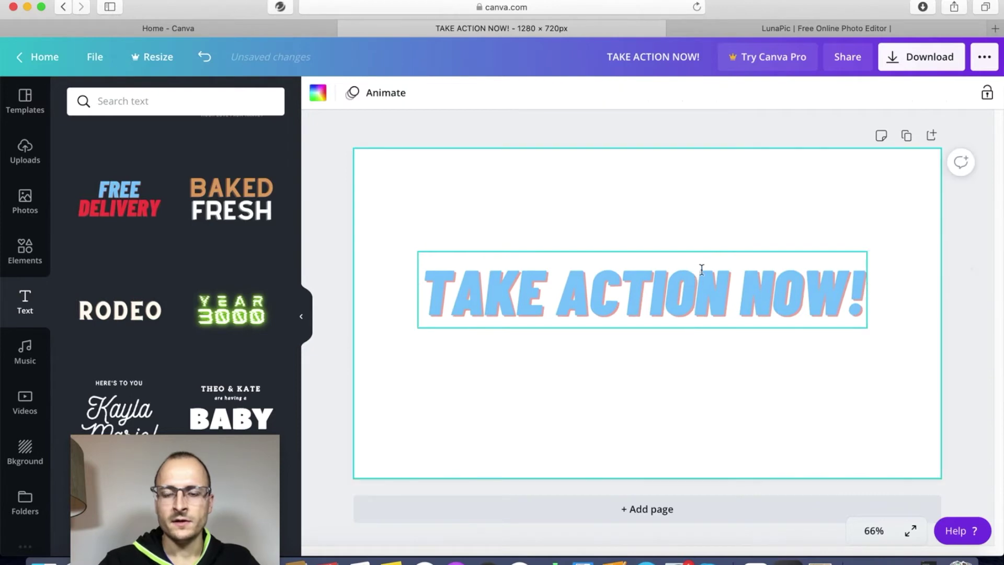
{"action": "left_click_drag", "start_coordinate": [695, 292], "coordinate": [694, 298]}
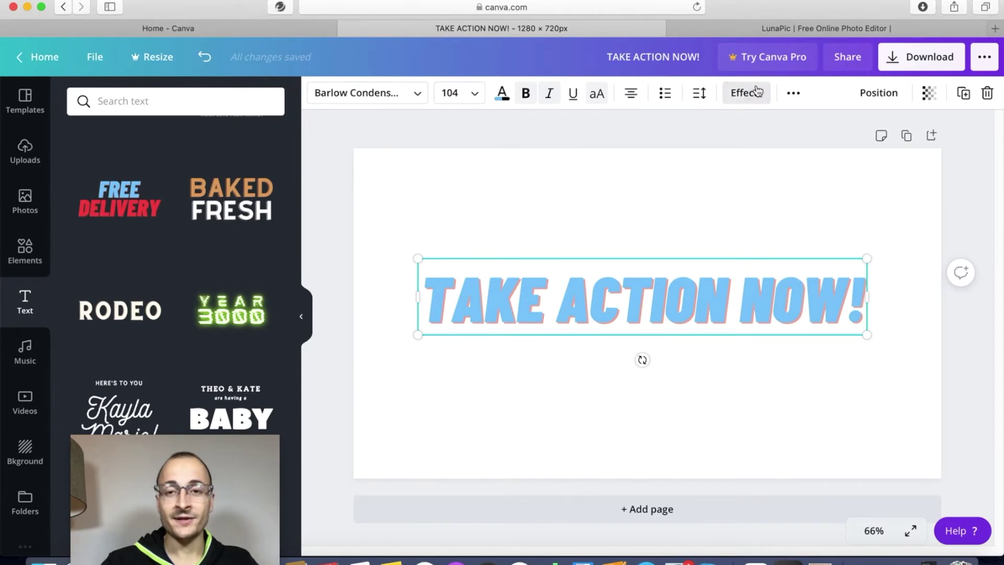
{"action": "left_click", "coordinate": [890, 64]}
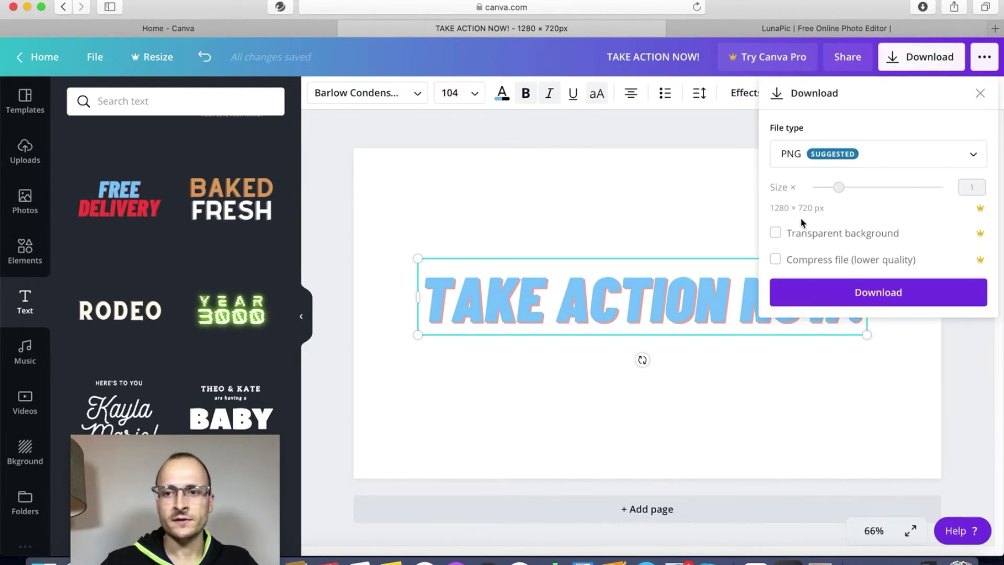
- Download the design as a standard PNG, skipping the Pro-only transparent background
{"action": "left_click", "coordinate": [776, 234]}
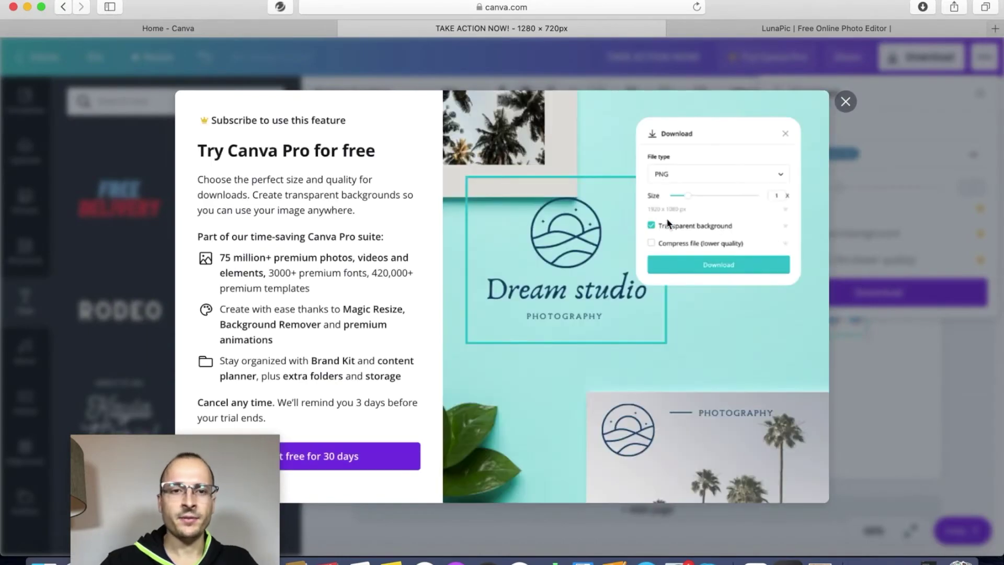
{"action": "left_click", "coordinate": [847, 102]}
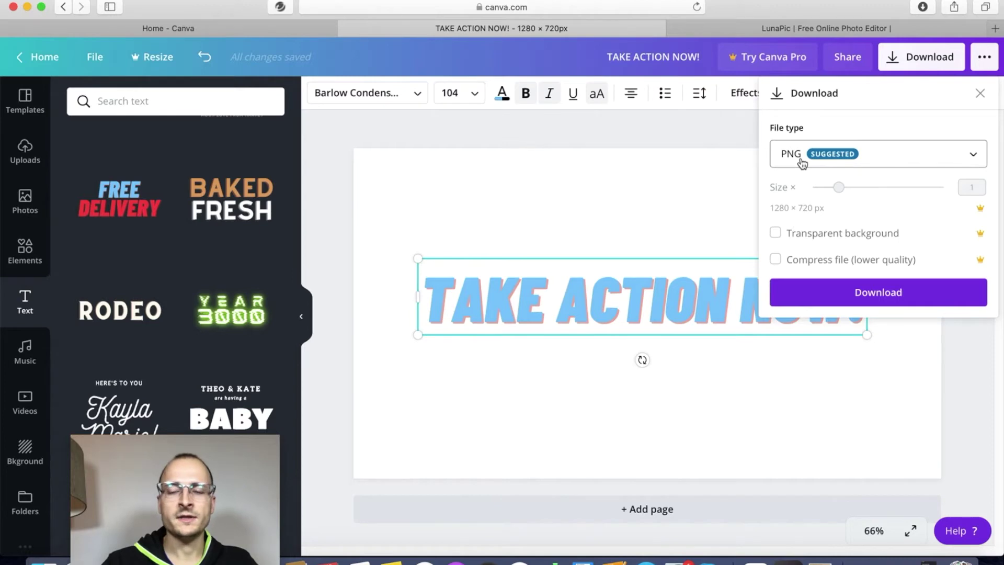
{"action": "left_click", "coordinate": [875, 289]}
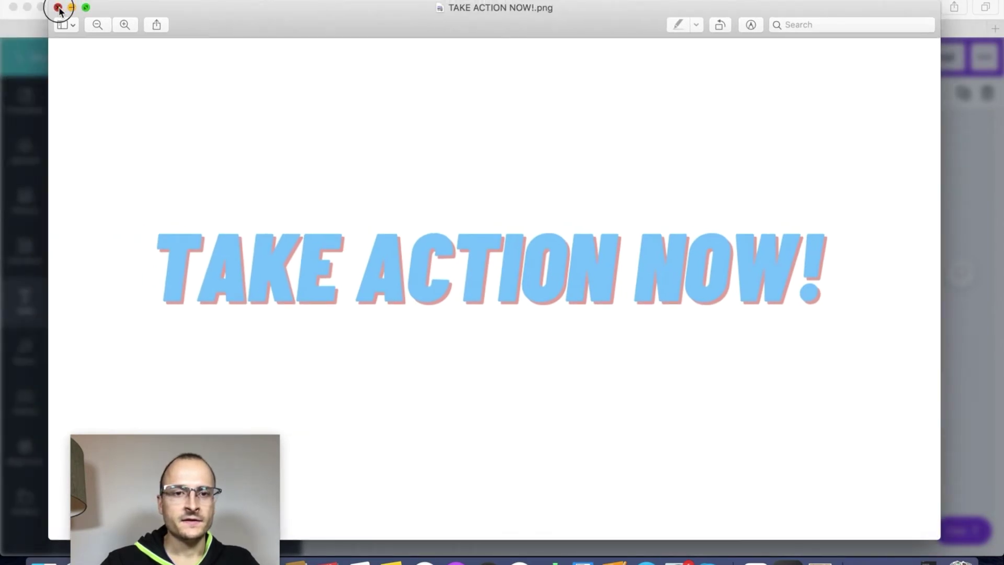
{"action": "left_click", "coordinate": [58, 7]}
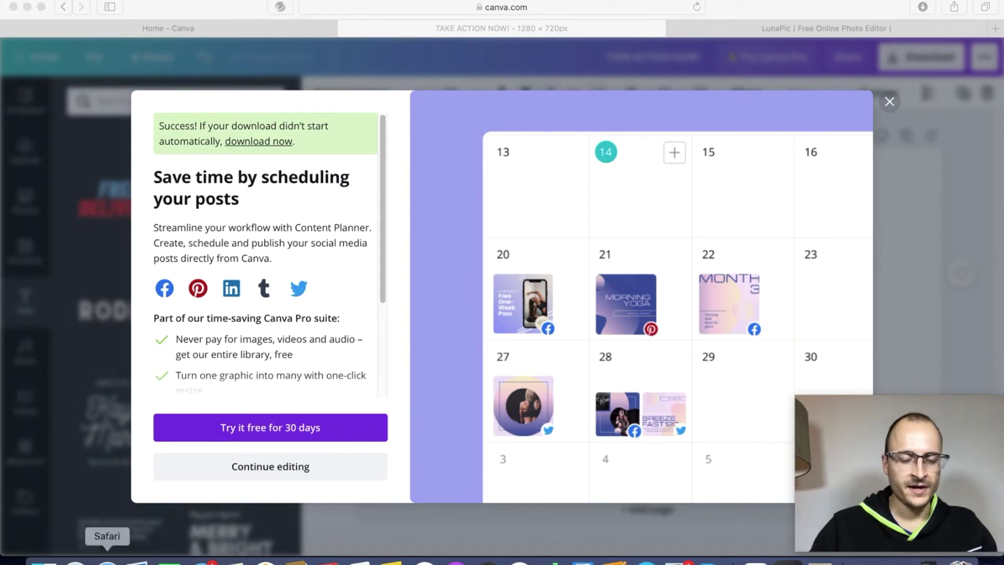
- Preview TAKE ACTION NOW!.png from the Downloads folder, then switch to the LunaPic tab
{"action": "left_click", "coordinate": [44, 561]}
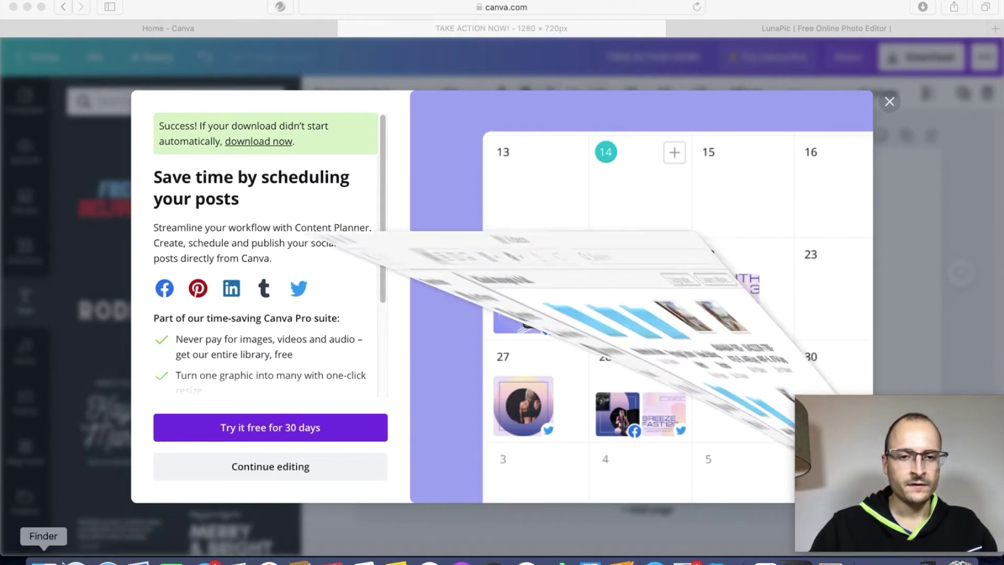
{"action": "scroll", "coordinate": [107, 217], "scroll_direction": "down", "scroll_amount": 5}
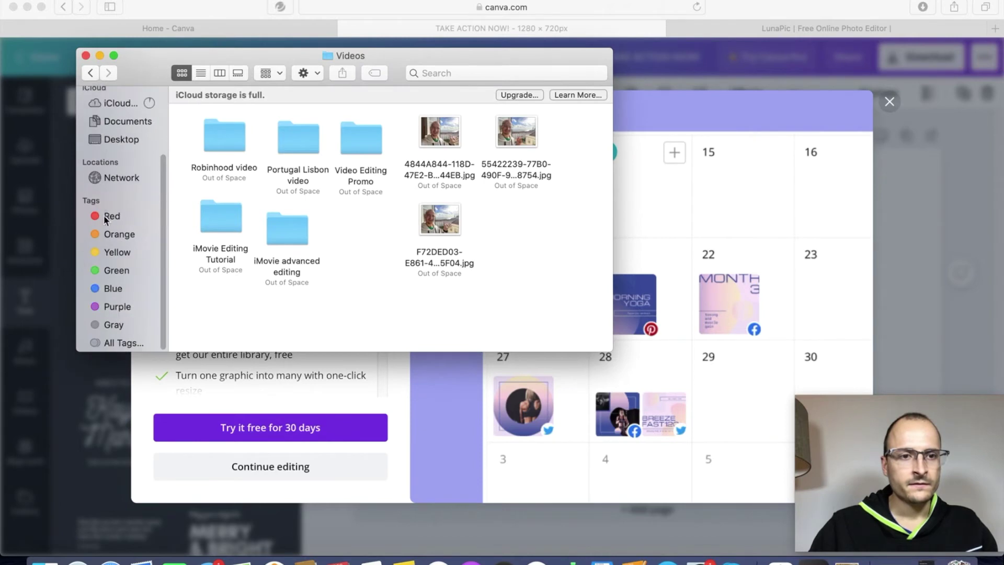
{"action": "scroll", "coordinate": [123, 157], "scroll_direction": "up", "scroll_amount": 2}
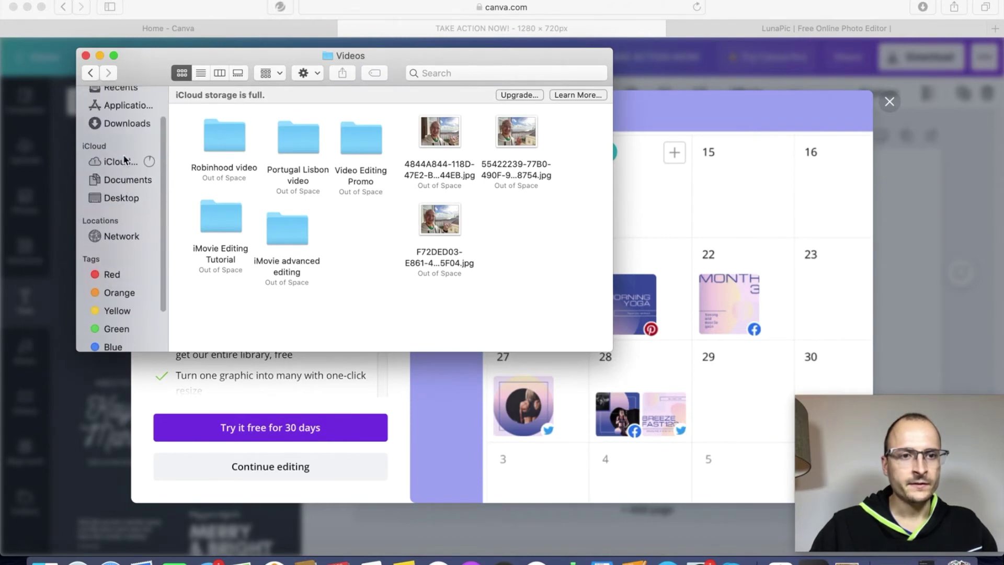
{"action": "left_click", "coordinate": [123, 125]}
{"action": "left_click", "coordinate": [241, 111]}
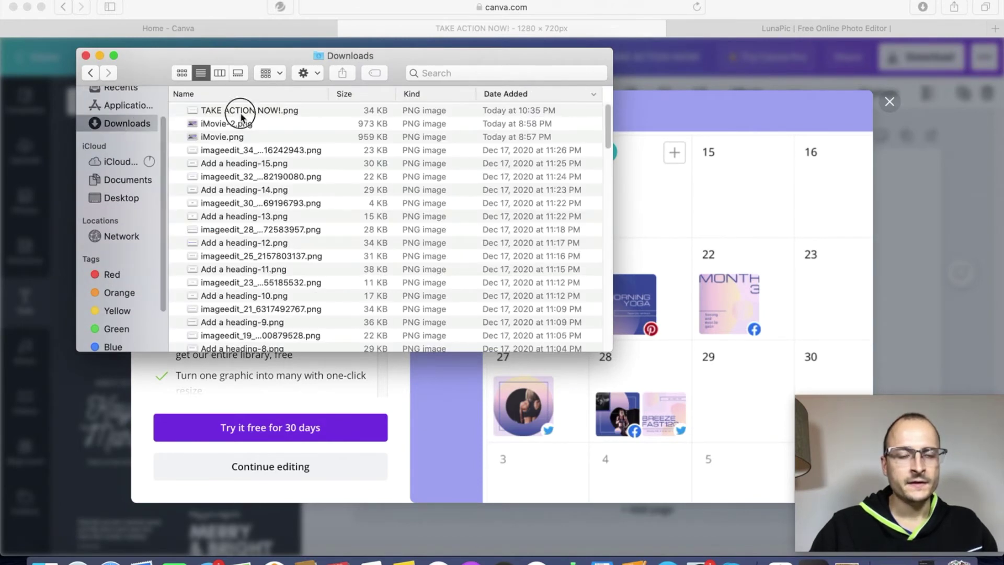
{"action": "double_click", "coordinate": [240, 111]}
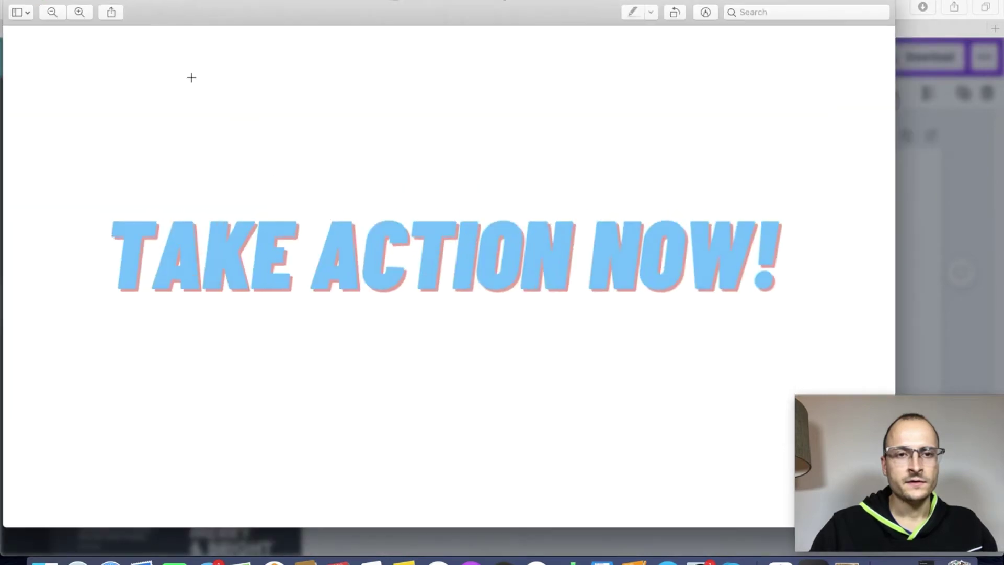
{"action": "key", "text": "super+w"}
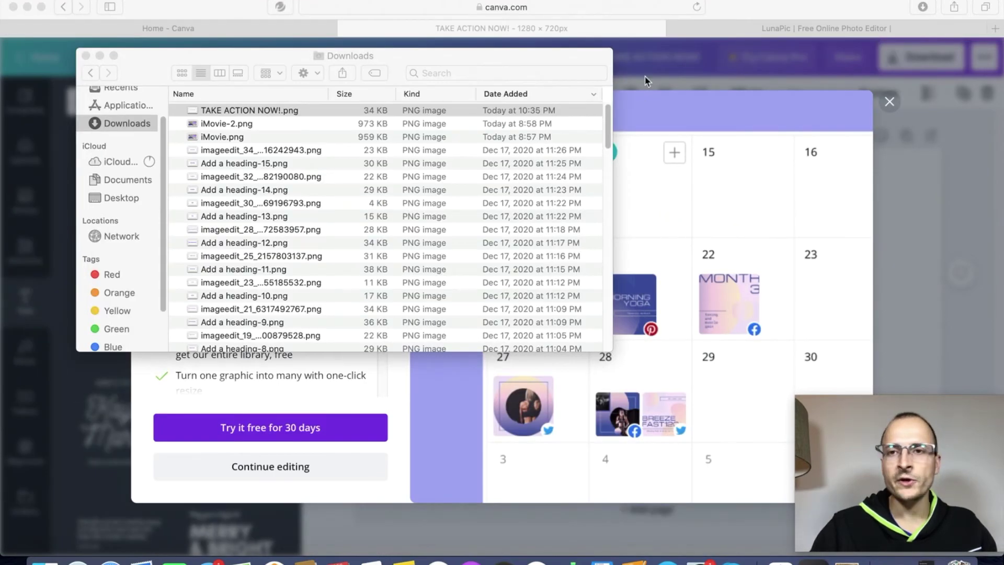
{"action": "left_click", "coordinate": [759, 32]}
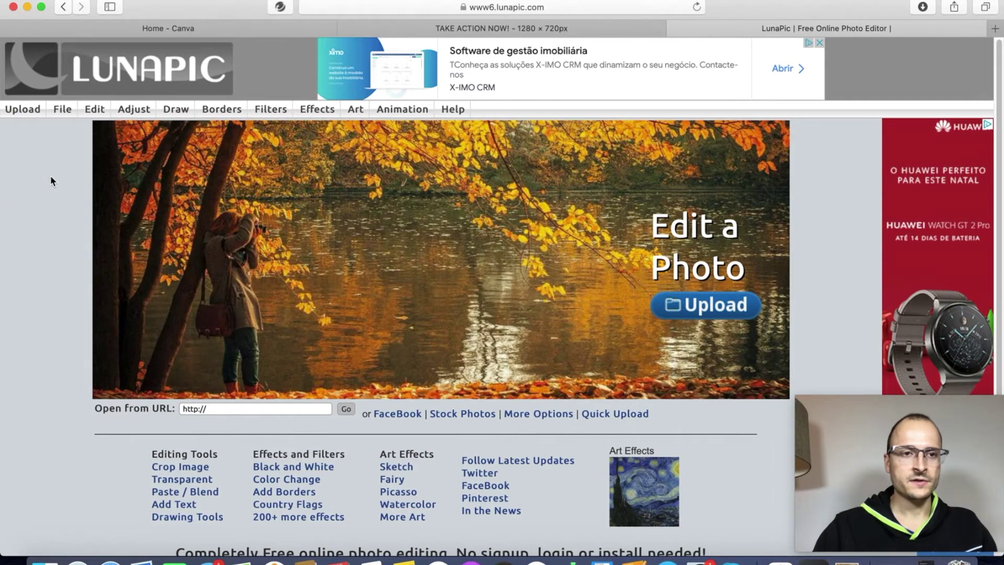
- Upload TAKE ACTION NOW!.png from the Desktop into LunaPic
{"action": "left_click", "coordinate": [25, 111]}
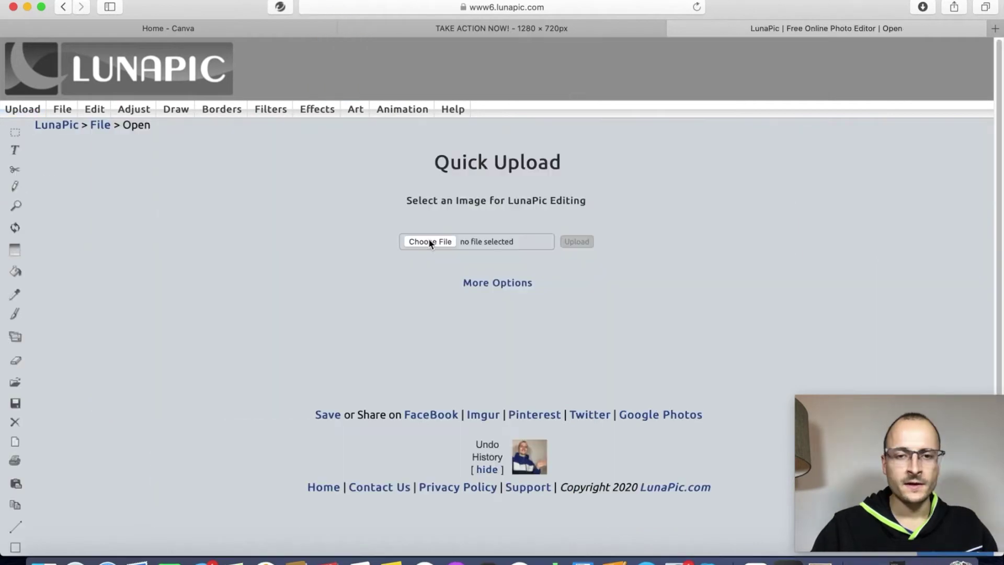
{"action": "left_click", "coordinate": [428, 239]}
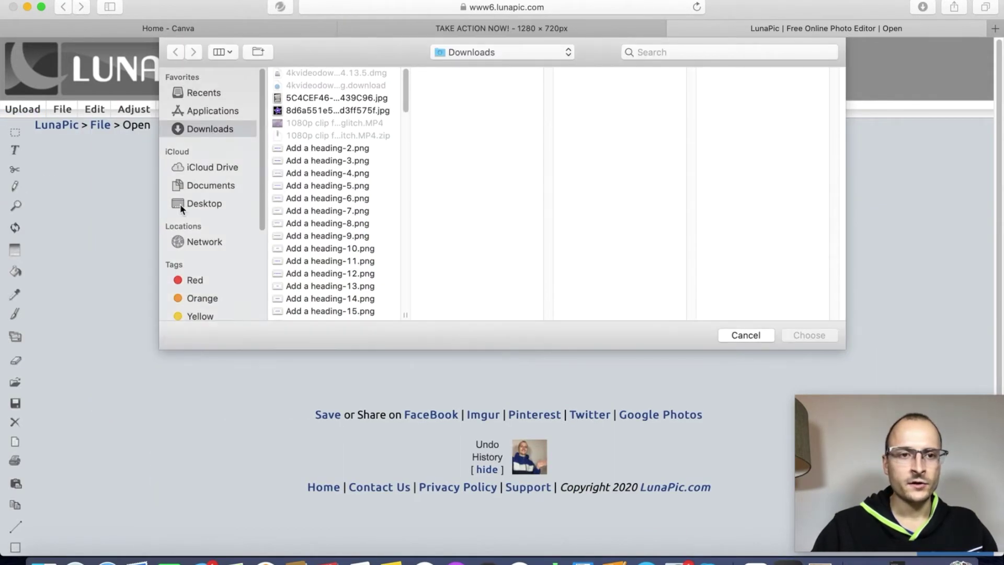
{"action": "left_click", "coordinate": [193, 202]}
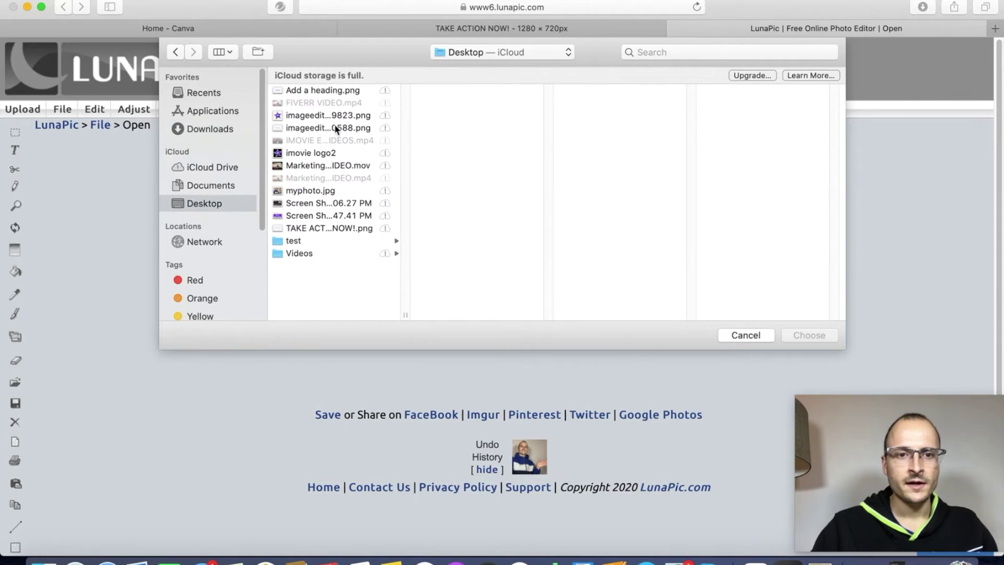
{"action": "double_click", "coordinate": [319, 228]}
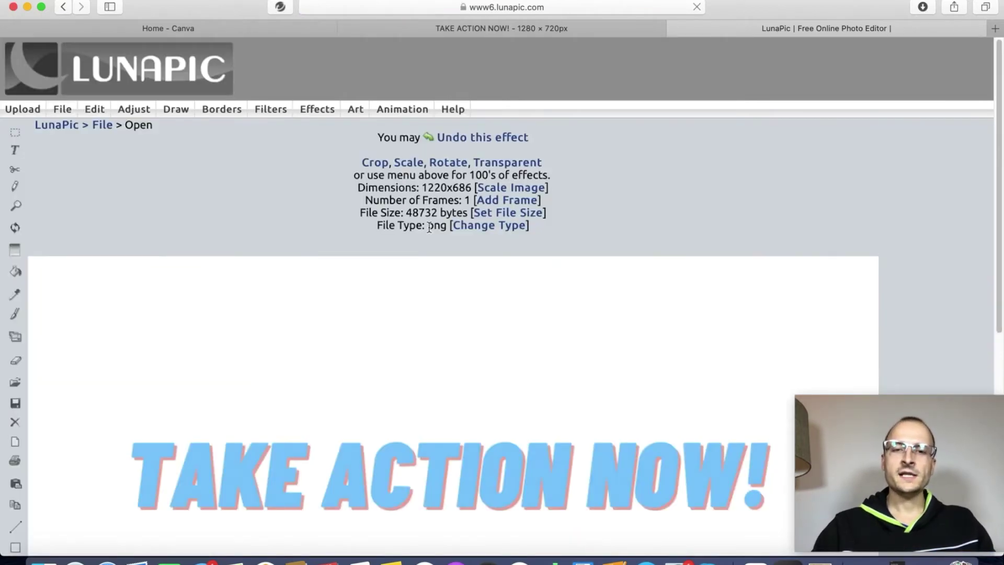
- Use Edit > Transparent Background on the white area around the text
{"action": "scroll", "coordinate": [426, 267], "scroll_direction": "down", "scroll_amount": 10}
{"action": "scroll", "coordinate": [426, 270], "scroll_direction": "up", "scroll_amount": 7}
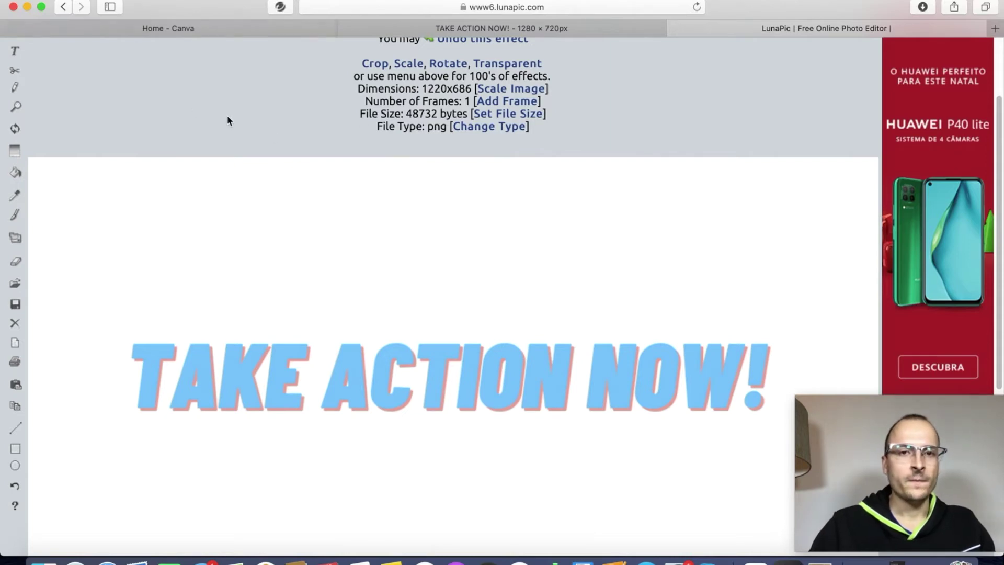
{"action": "scroll", "coordinate": [251, 126], "scroll_direction": "down", "scroll_amount": 5}
{"action": "scroll", "coordinate": [275, 132], "scroll_direction": "up", "scroll_amount": 8}
{"action": "mouse_move", "coordinate": [46, 114]}
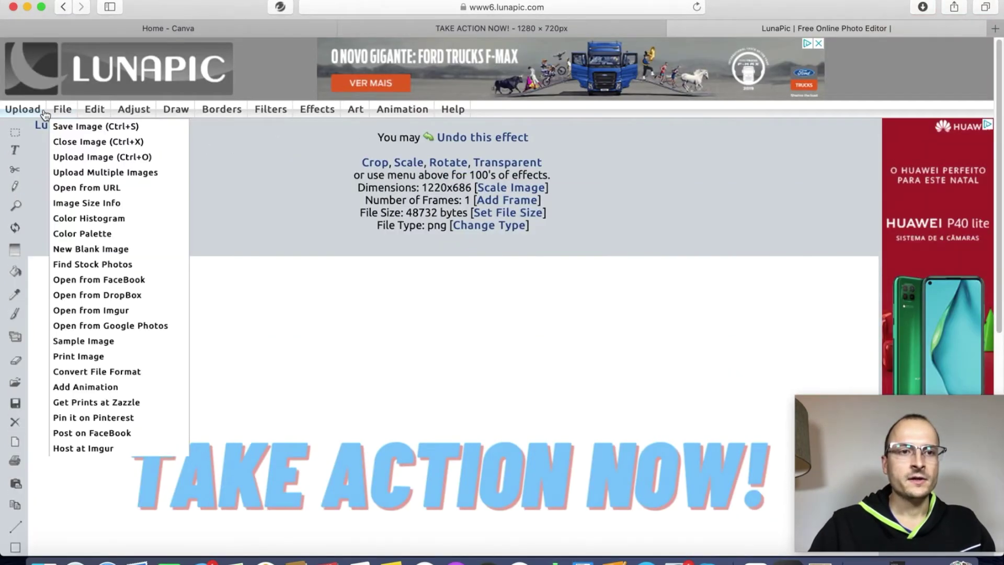
{"action": "mouse_move", "coordinate": [95, 110]}
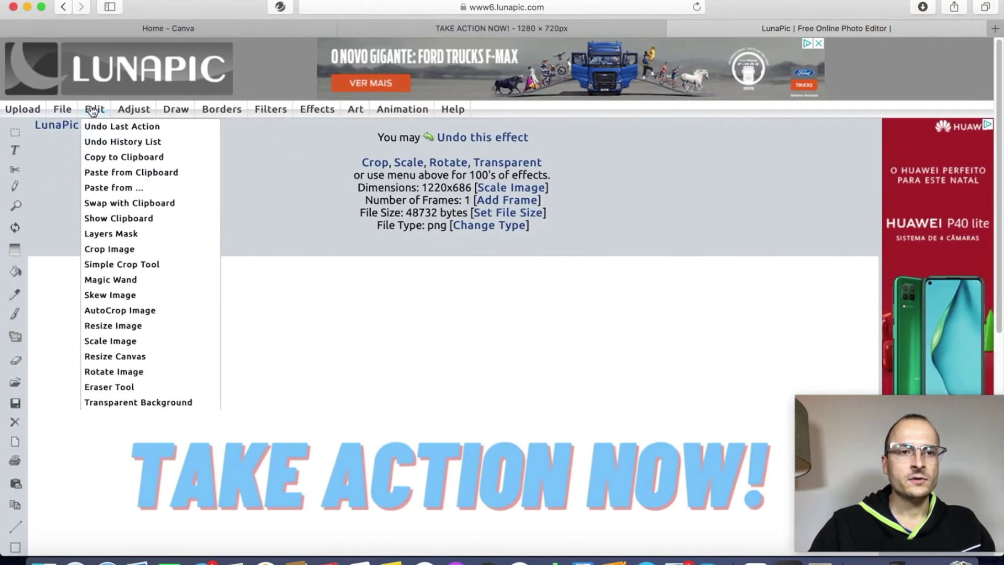
{"action": "left_click", "coordinate": [150, 403]}
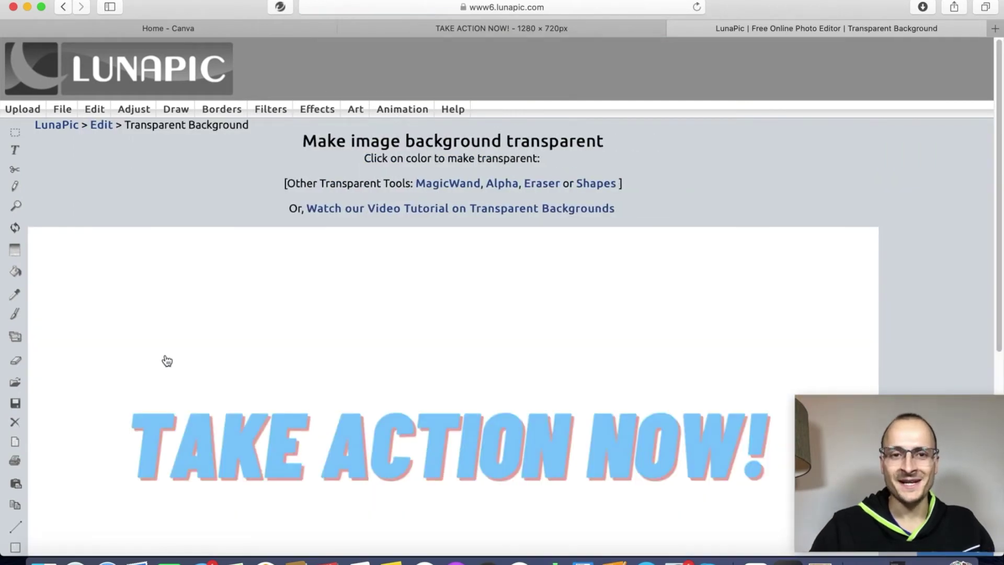
{"action": "left_click", "coordinate": [273, 271]}
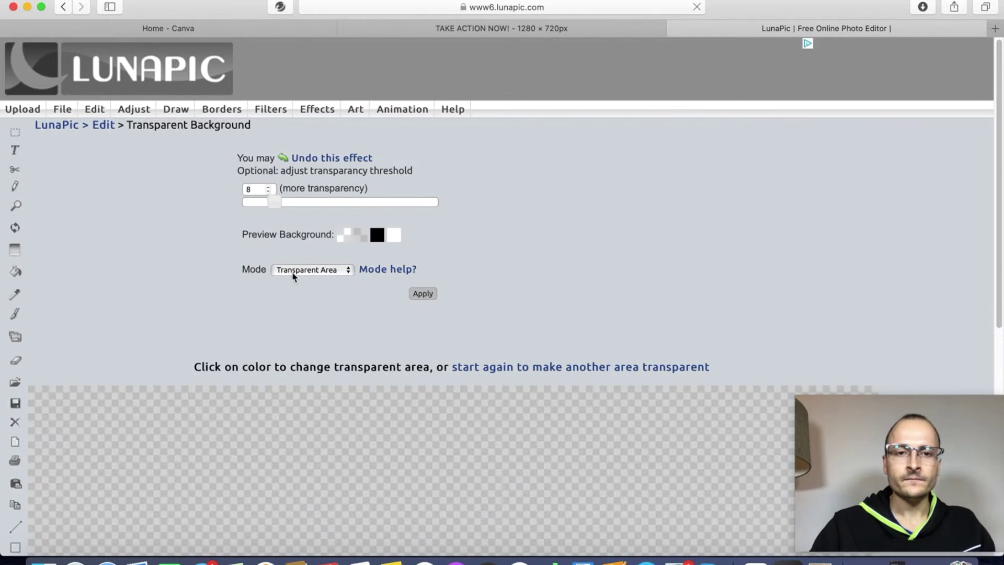
- Switch the transparency mode to Transparent Color and apply it to the whole image
{"action": "scroll", "coordinate": [387, 289], "scroll_direction": "down", "scroll_amount": 8}
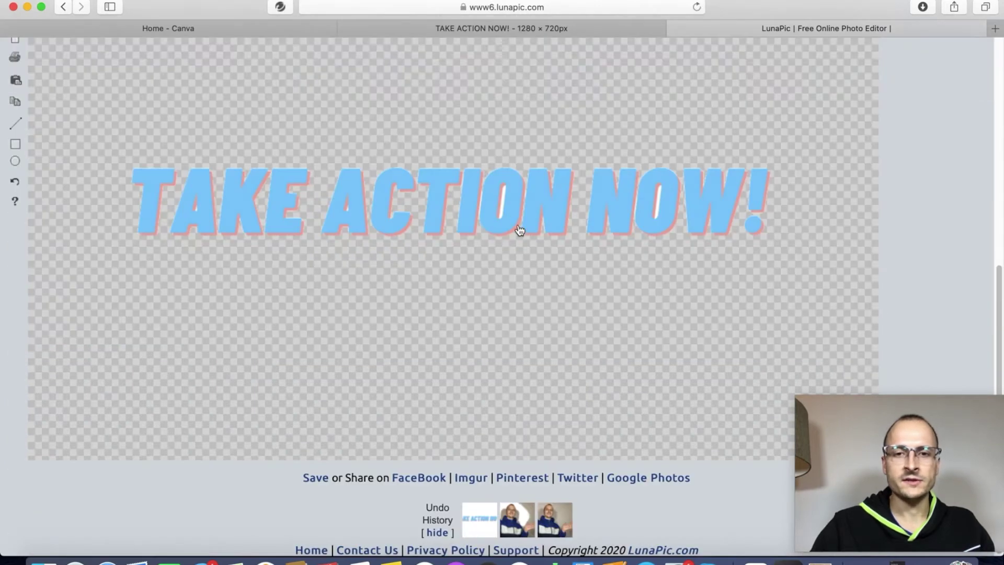
{"action": "scroll", "coordinate": [518, 230], "scroll_direction": "up", "scroll_amount": 1}
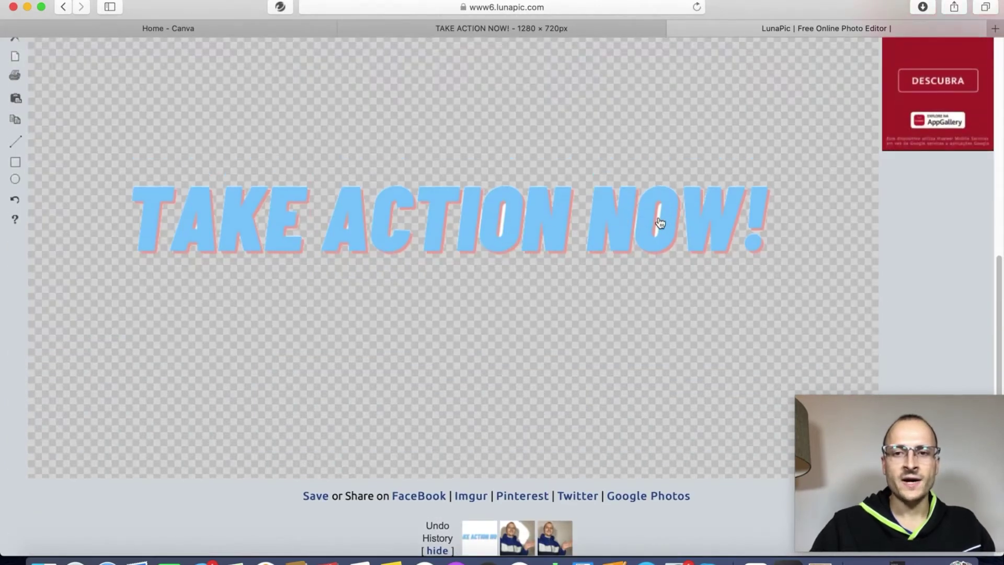
{"action": "scroll", "coordinate": [656, 231], "scroll_direction": "up", "scroll_amount": 1}
{"action": "scroll", "coordinate": [660, 223], "scroll_direction": "up", "scroll_amount": 4}
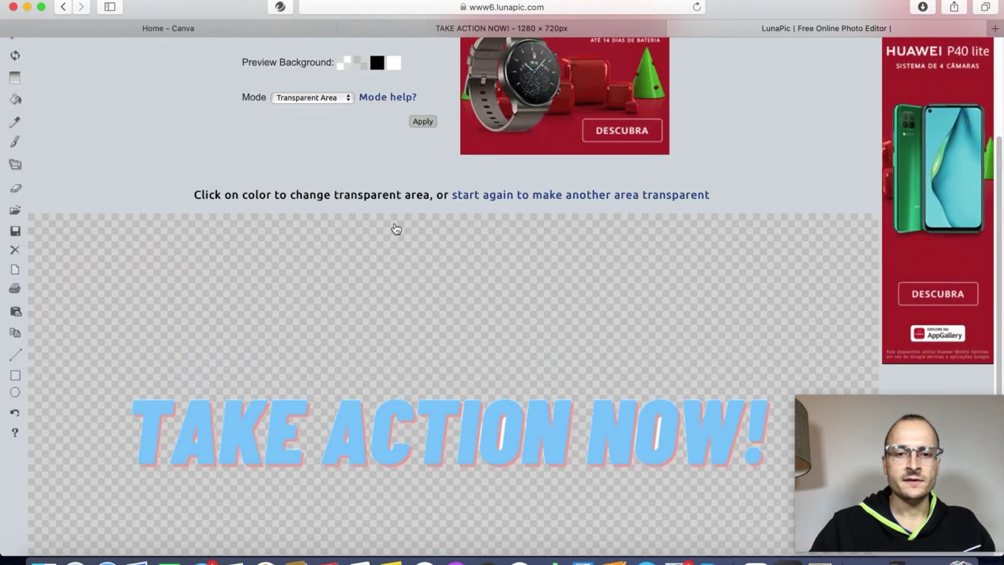
{"action": "scroll", "coordinate": [400, 229], "scroll_direction": "up", "scroll_amount": 1}
{"action": "scroll", "coordinate": [264, 97], "scroll_direction": "up", "scroll_amount": 4}
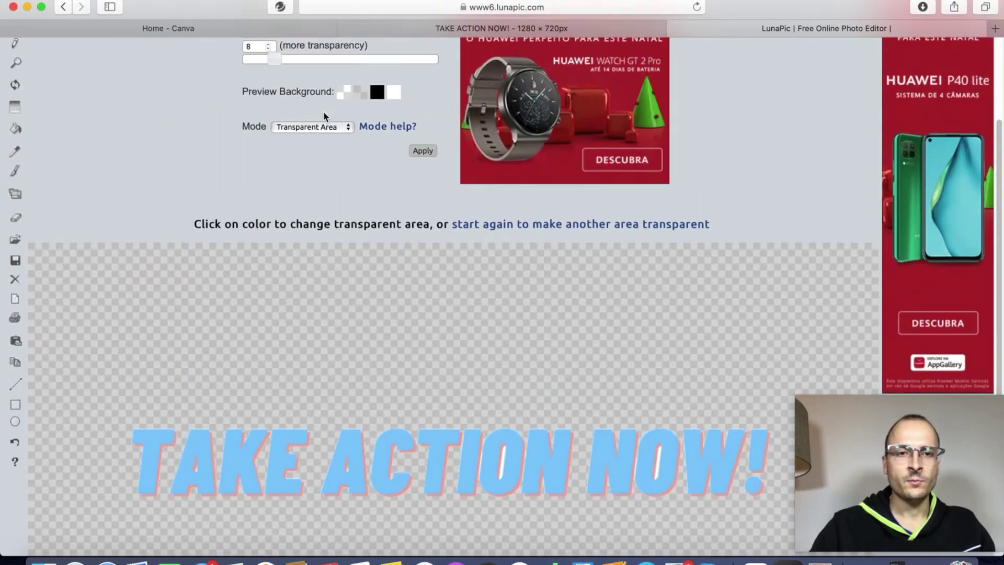
{"action": "left_click", "coordinate": [321, 268]}
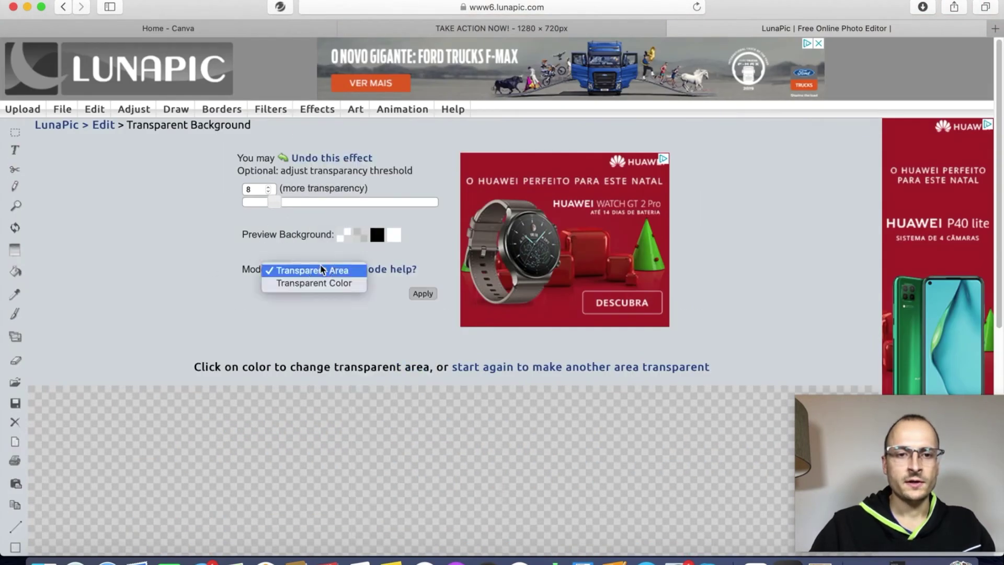
{"action": "left_click", "coordinate": [322, 284]}
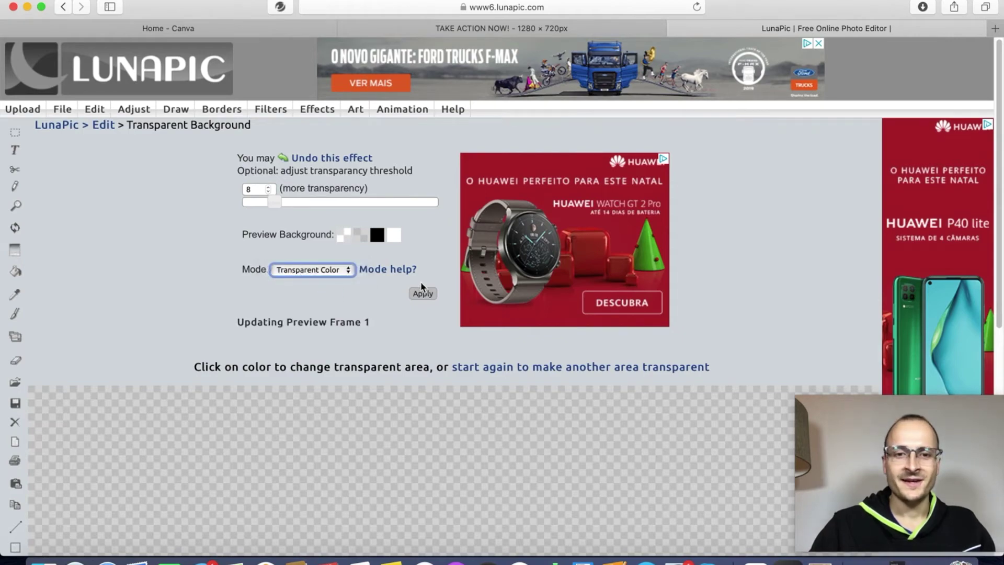
{"action": "left_click", "coordinate": [424, 294]}
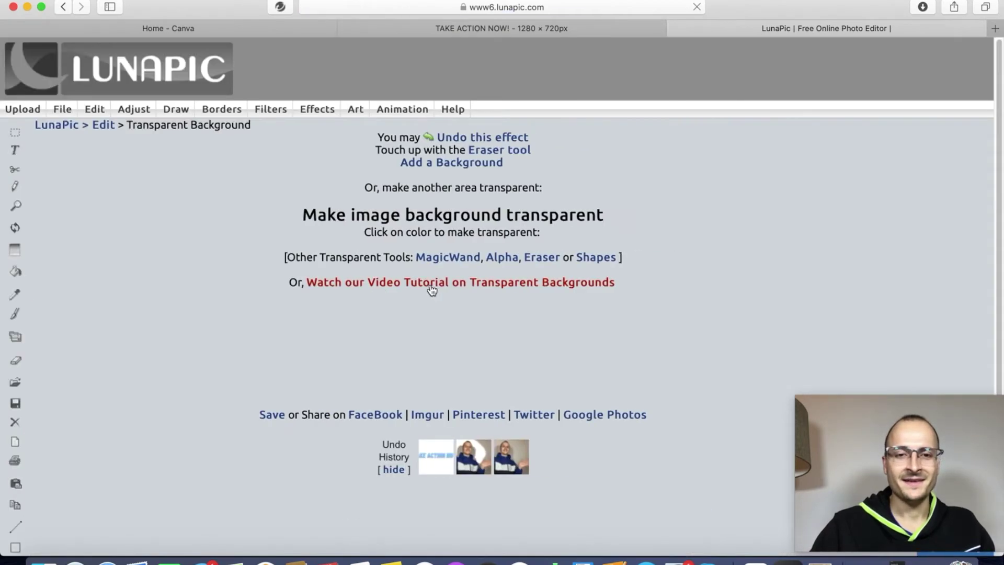
- Save the transparent image as a PNG and show it in Finder's Downloads folder
{"action": "scroll", "coordinate": [433, 290], "scroll_direction": "down", "scroll_amount": 3}
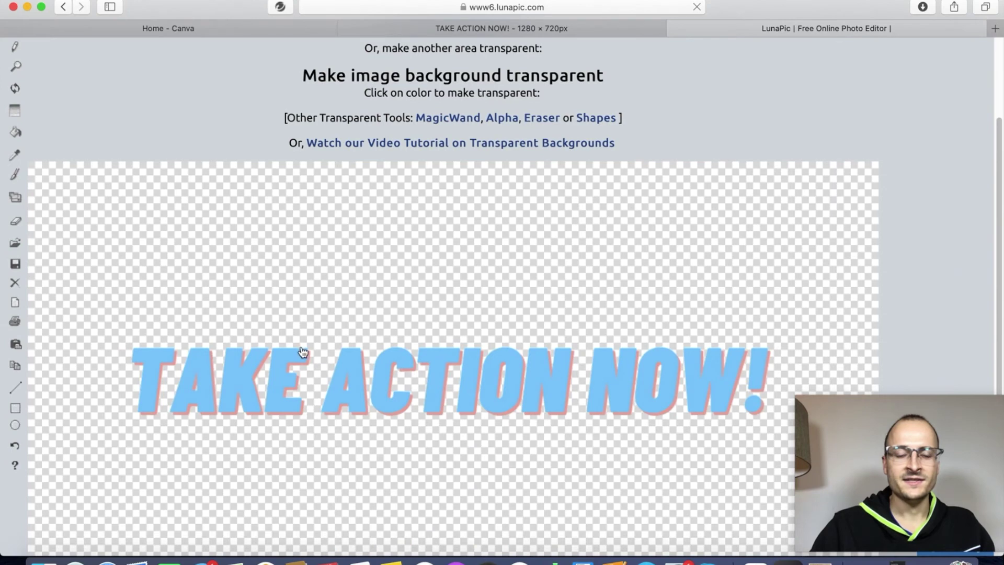
{"action": "scroll", "coordinate": [303, 352], "scroll_direction": "down", "scroll_amount": 5}
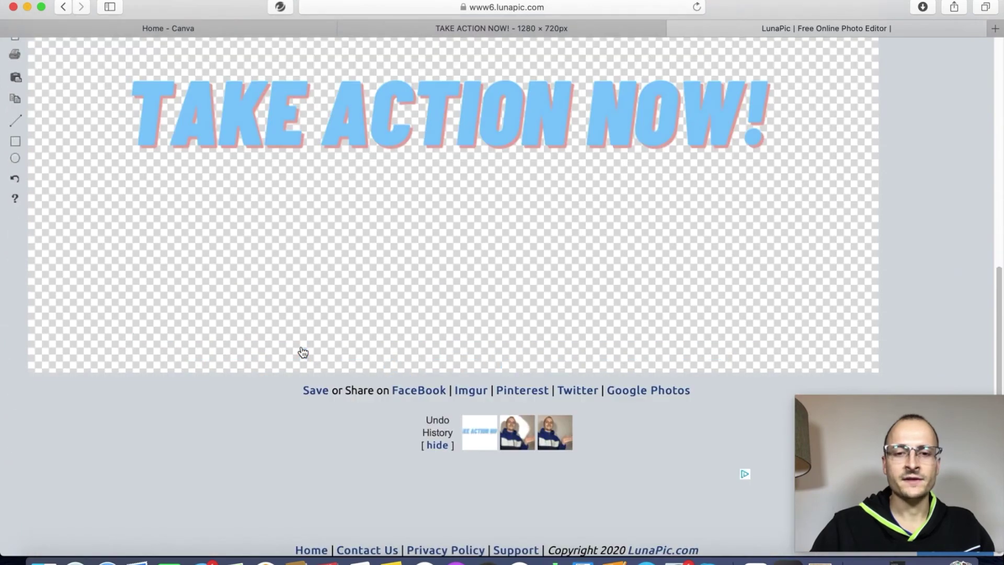
{"action": "left_click", "coordinate": [313, 391]}
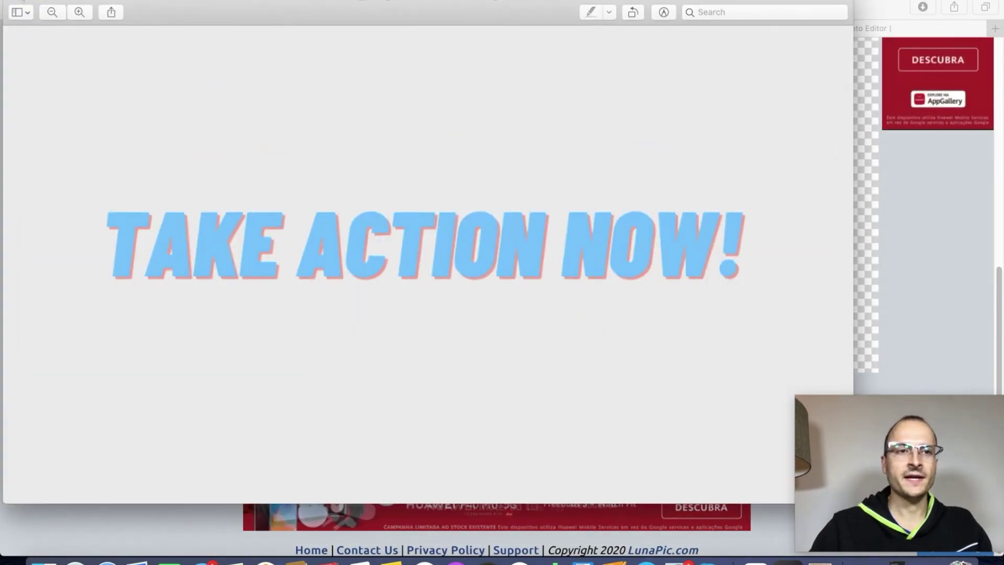
{"action": "left_click", "coordinate": [14, 3]}
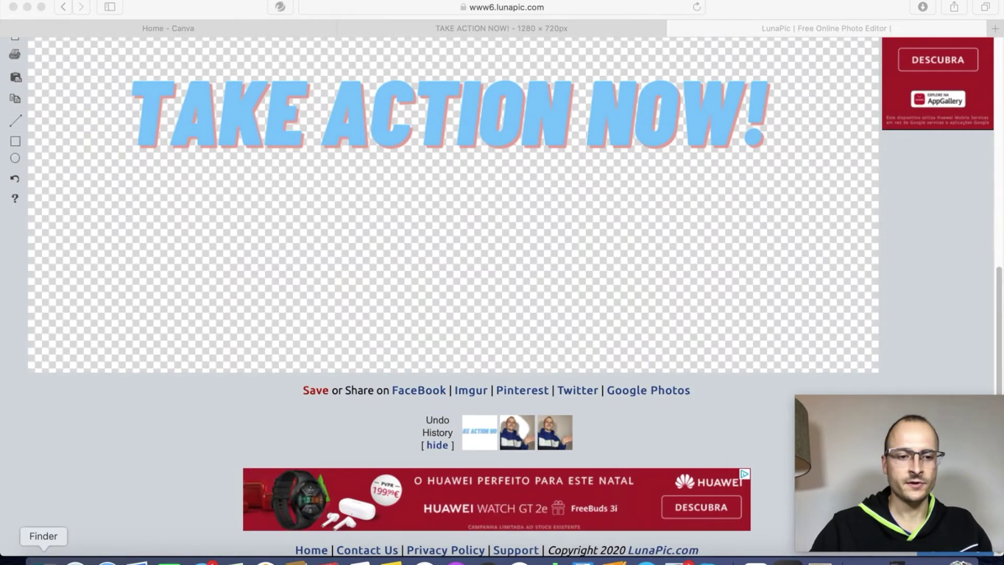
{"action": "left_click", "coordinate": [43, 562]}
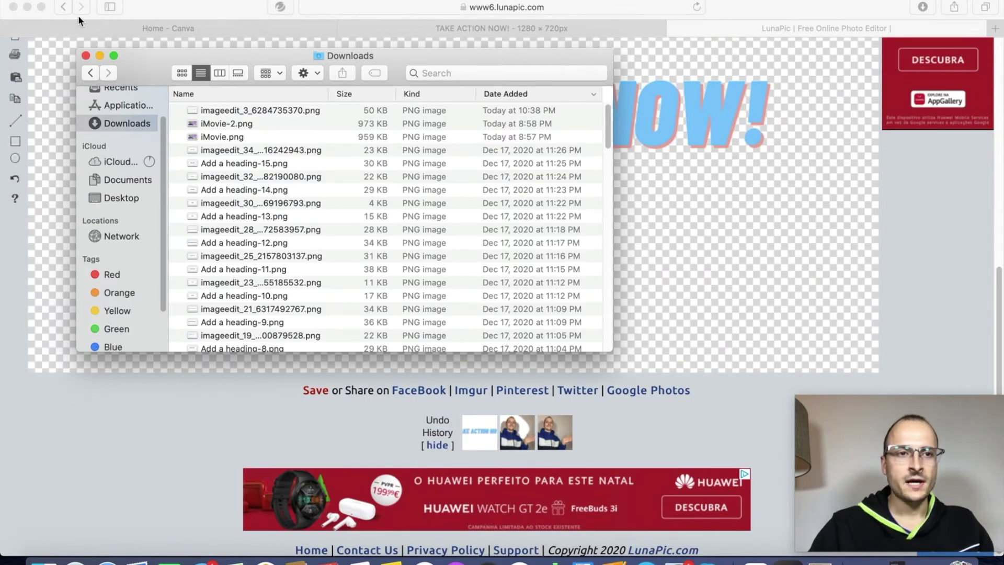
- Minimize the browser and drag imageedit_3_6284735370.png from Downloads onto the desktop
{"action": "left_click", "coordinate": [27, 6]}
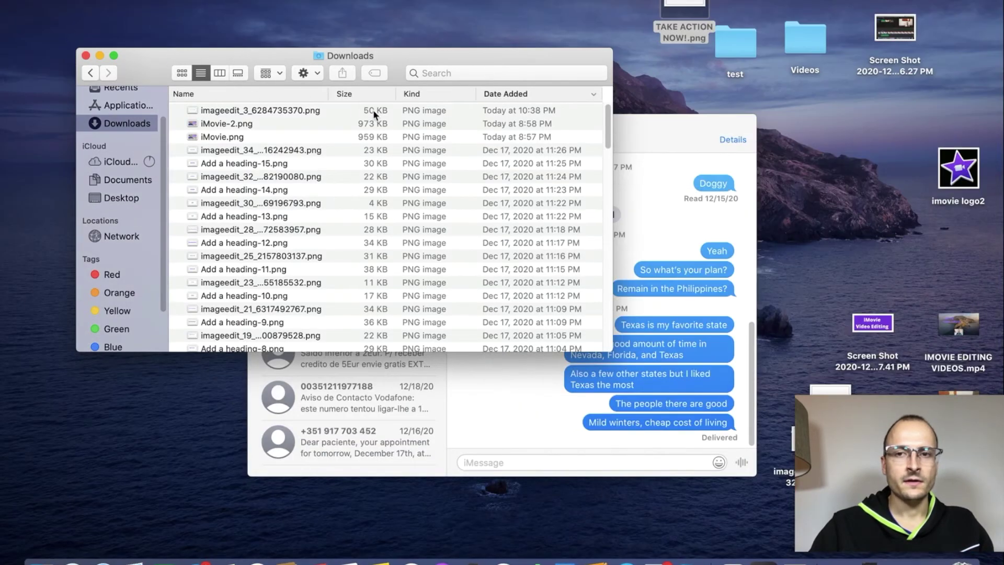
{"action": "left_click_drag", "start_coordinate": [268, 108], "coordinate": [569, 32]}
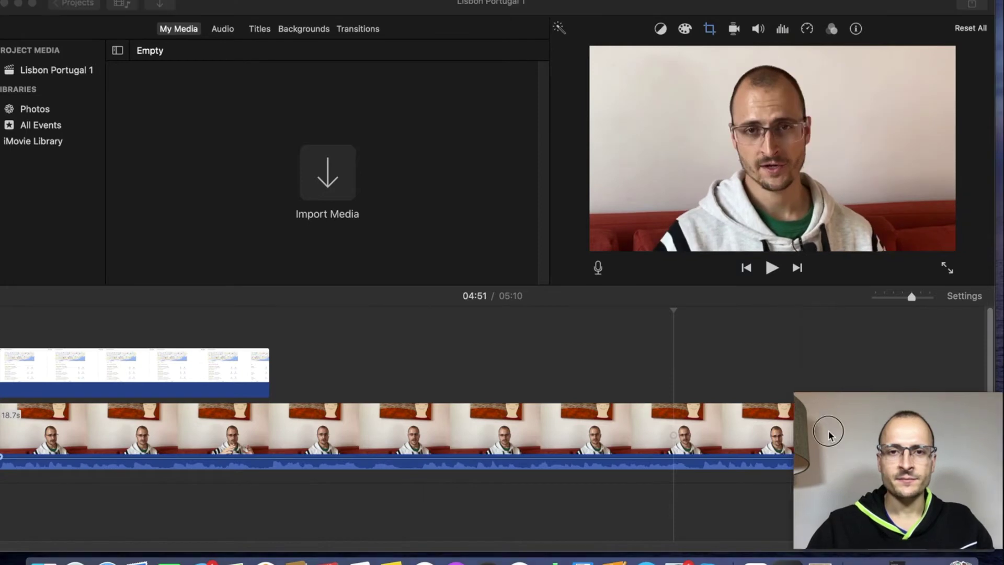
{"action": "left_click_drag", "start_coordinate": [829, 429], "coordinate": [413, 25]}
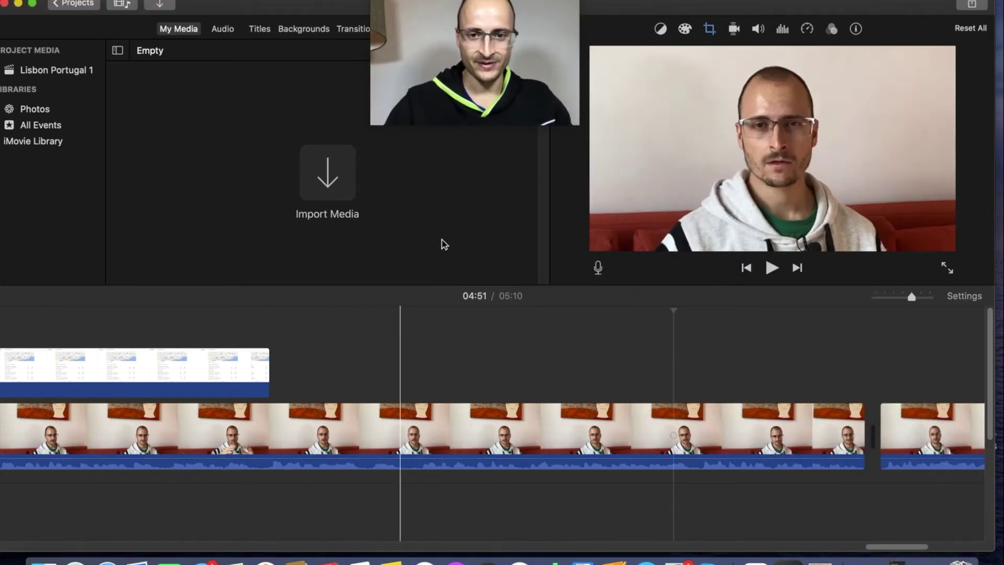
- Select the map cutaway clip and play the timeline to review it
{"action": "left_click", "coordinate": [457, 180]}
{"action": "left_click", "coordinate": [305, 364]}
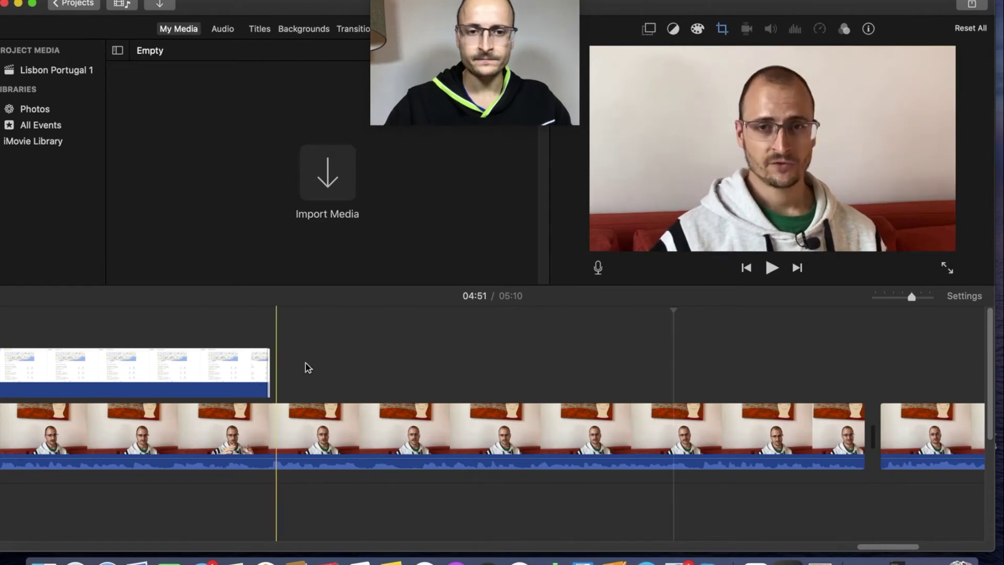
{"action": "left_click", "coordinate": [769, 269]}
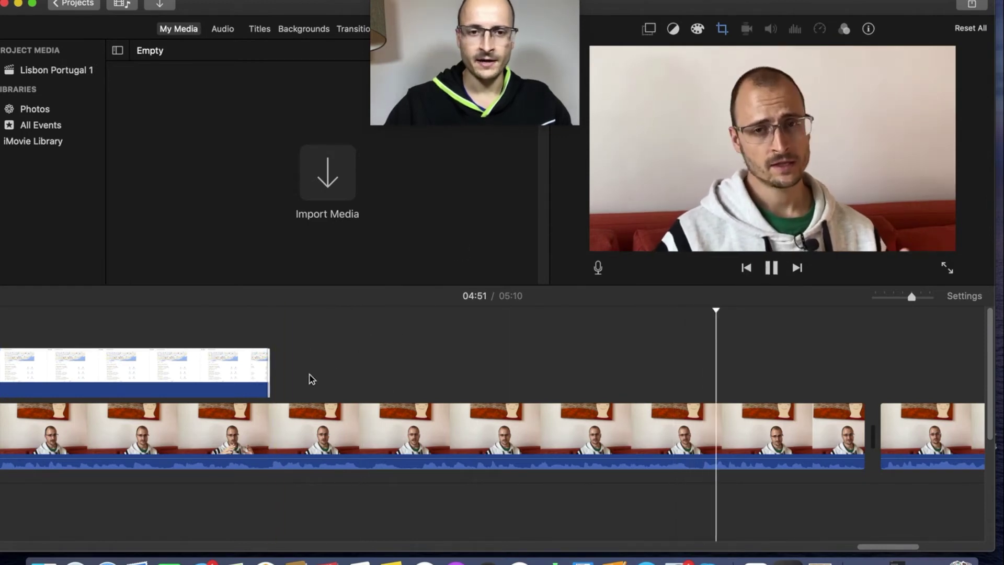
{"action": "left_click", "coordinate": [238, 373]}
{"action": "left_click", "coordinate": [770, 268]}
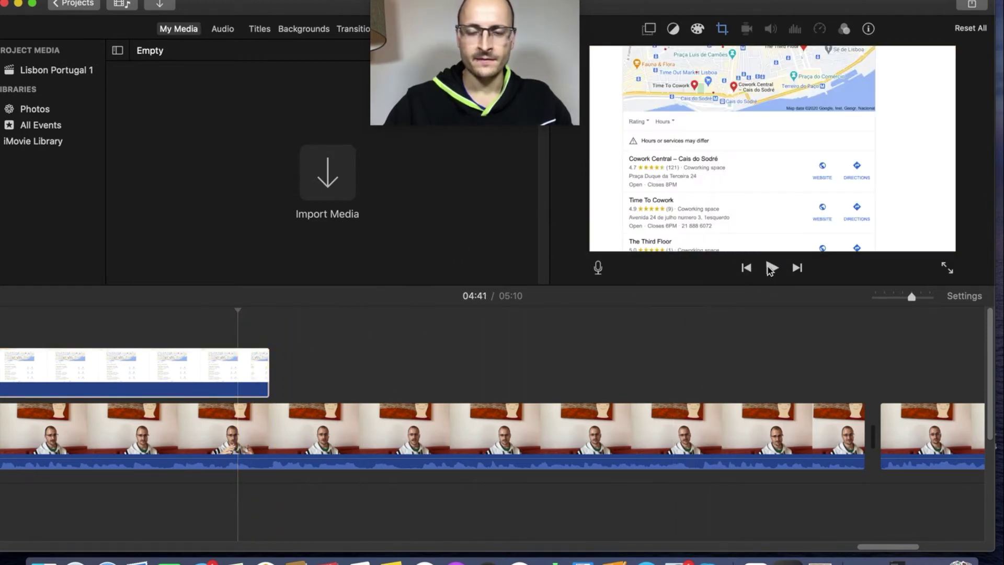
- Play back past the cutaway, park the playhead at 04:43, and start a new media import
{"action": "left_click", "coordinate": [770, 269]}
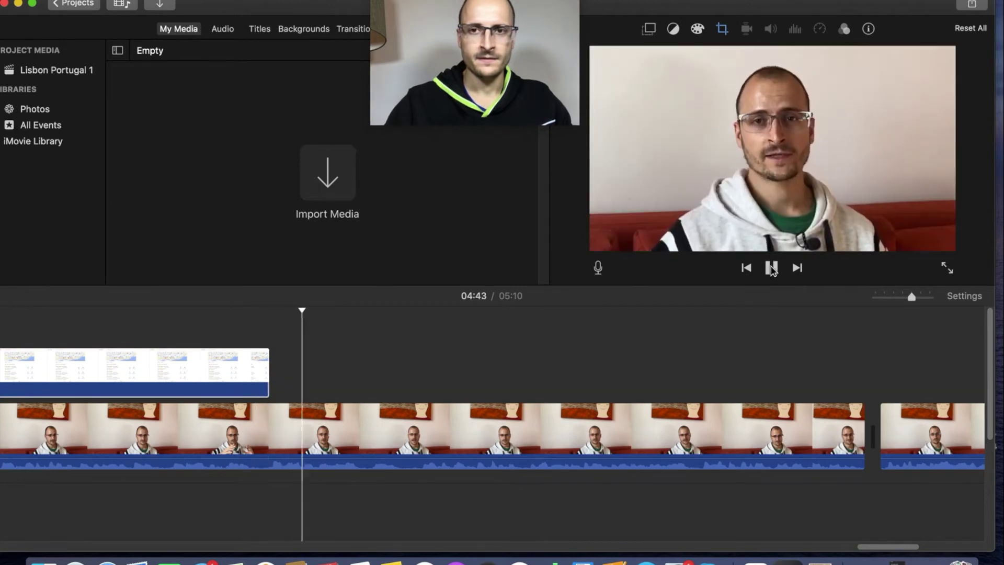
{"action": "left_click", "coordinate": [772, 269]}
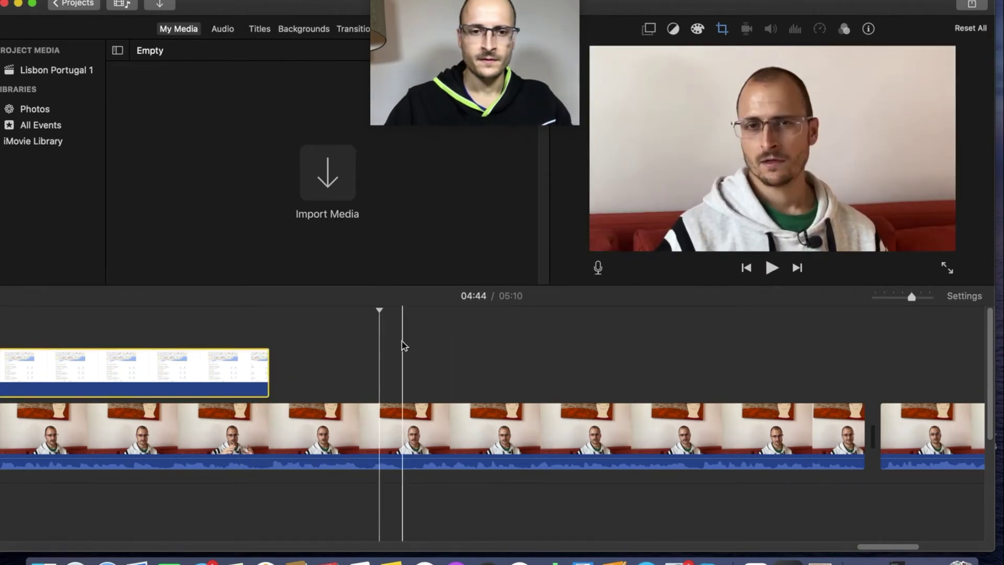
{"action": "left_click", "coordinate": [302, 330]}
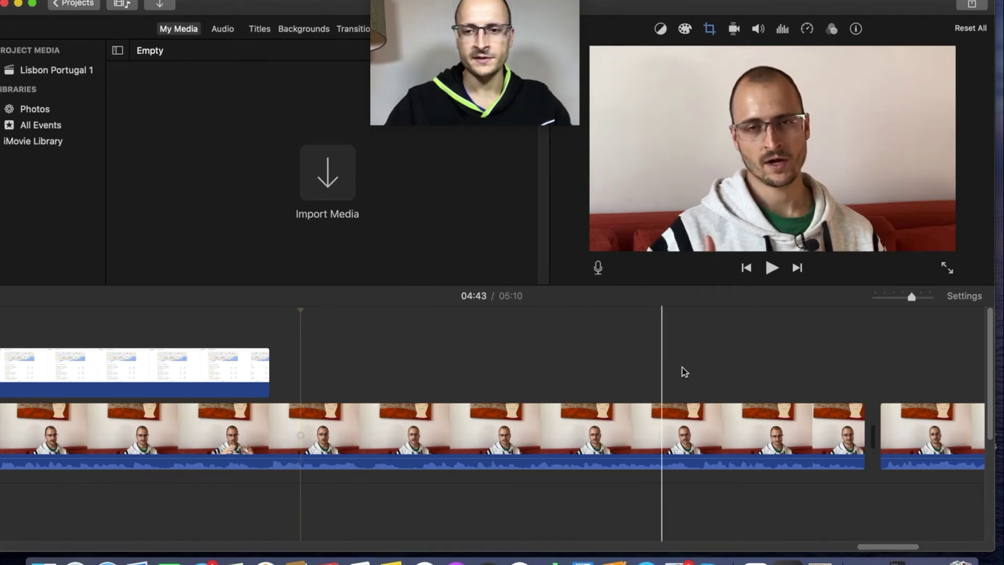
{"action": "left_click_drag", "start_coordinate": [774, 8], "coordinate": [792, 25]}
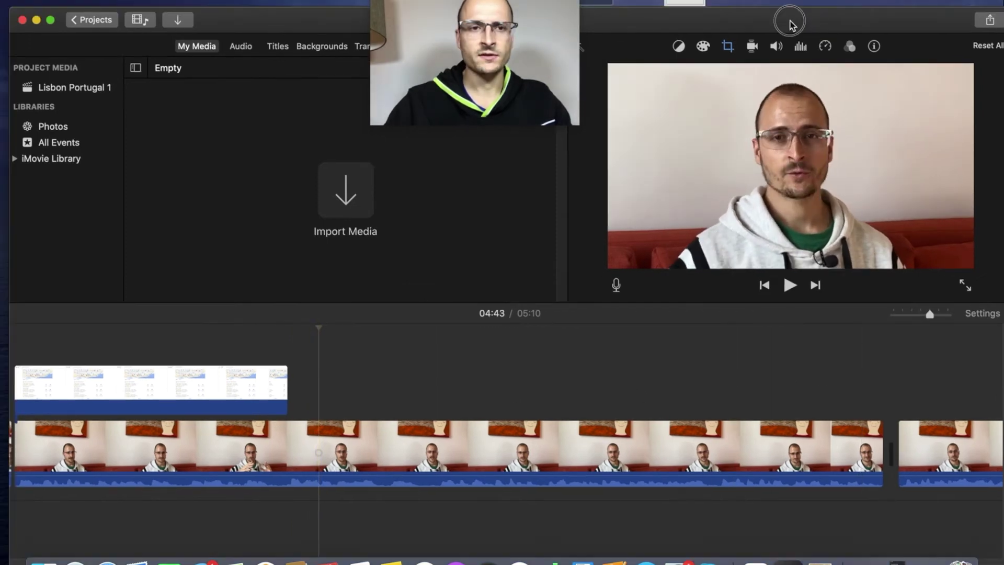
{"action": "left_click", "coordinate": [321, 197]}
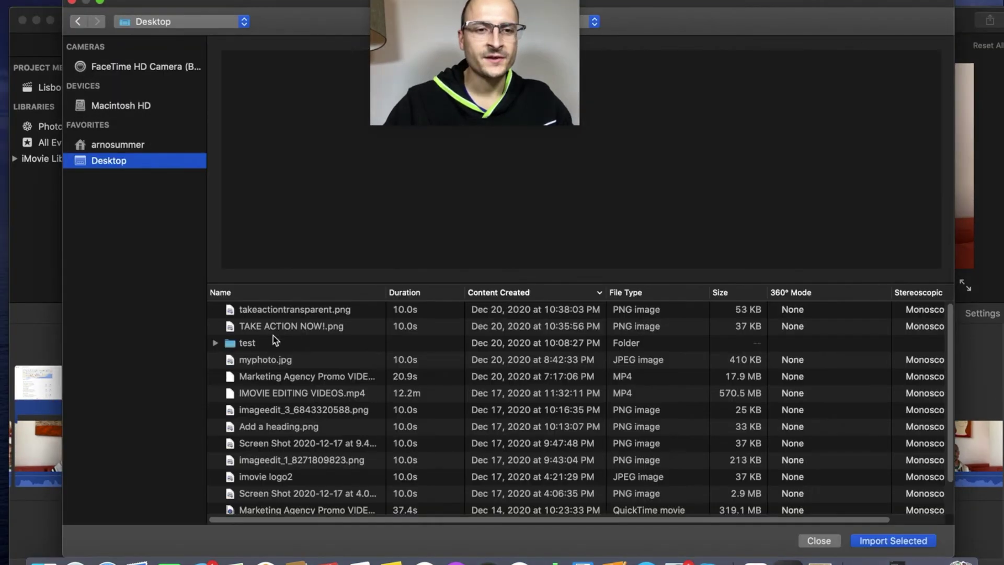
- Import takeactiontransparent.png and drag the TAKE ACTION NOW! image above the talking-head clip
{"action": "double_click", "coordinate": [285, 309]}
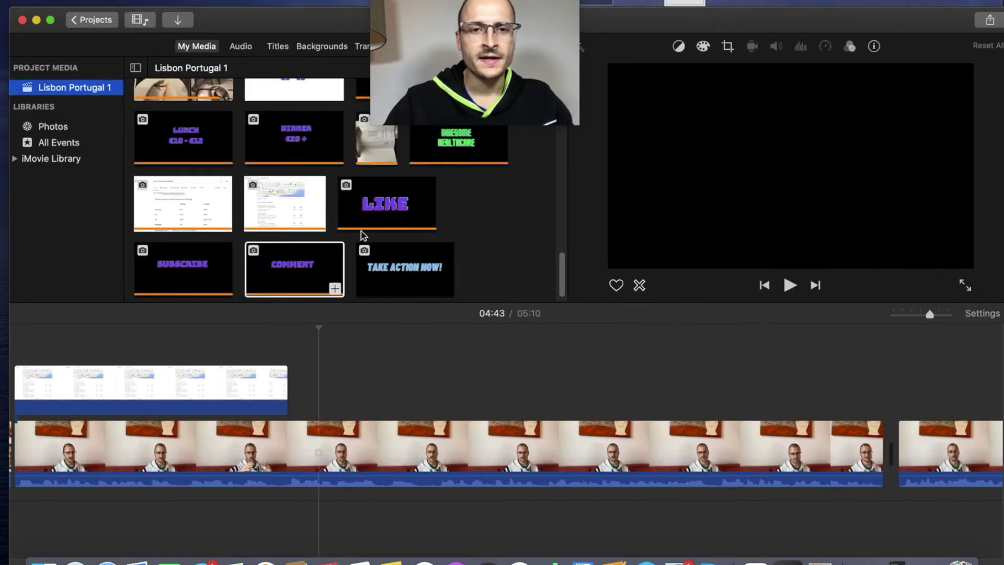
{"action": "left_click", "coordinate": [400, 275]}
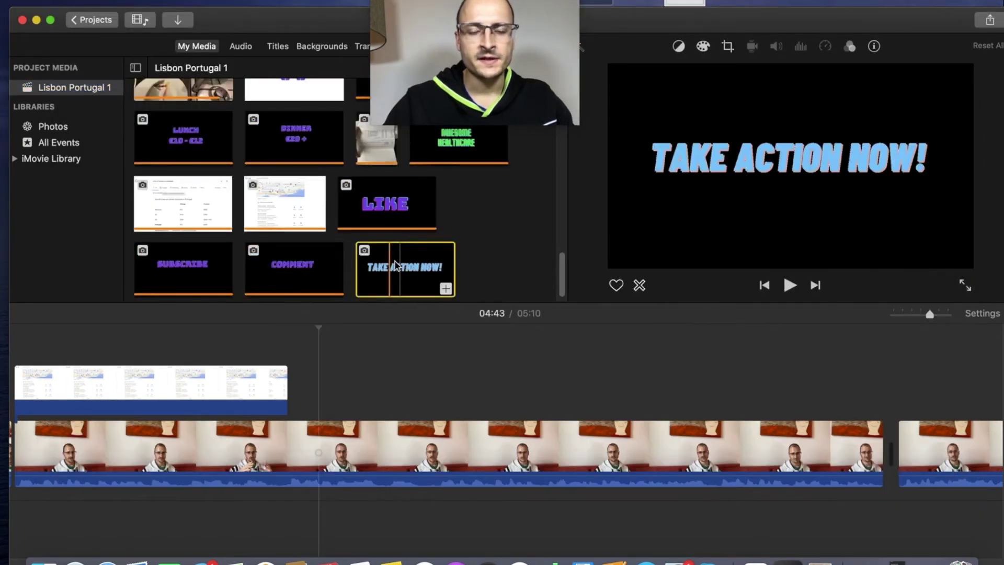
{"action": "left_click_drag", "start_coordinate": [394, 261], "coordinate": [320, 379]}
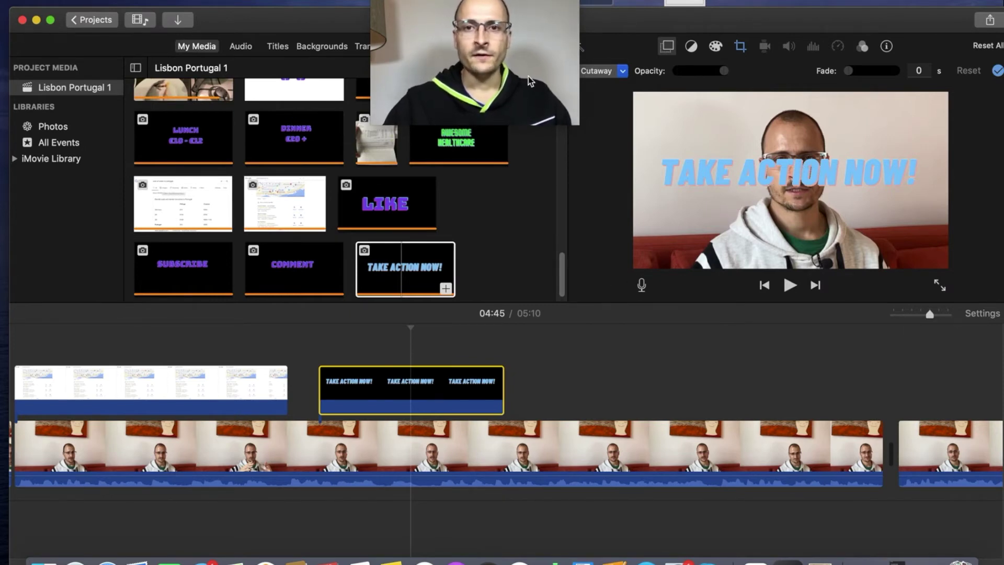
{"action": "left_click_drag", "start_coordinate": [529, 81], "coordinate": [159, 82]}
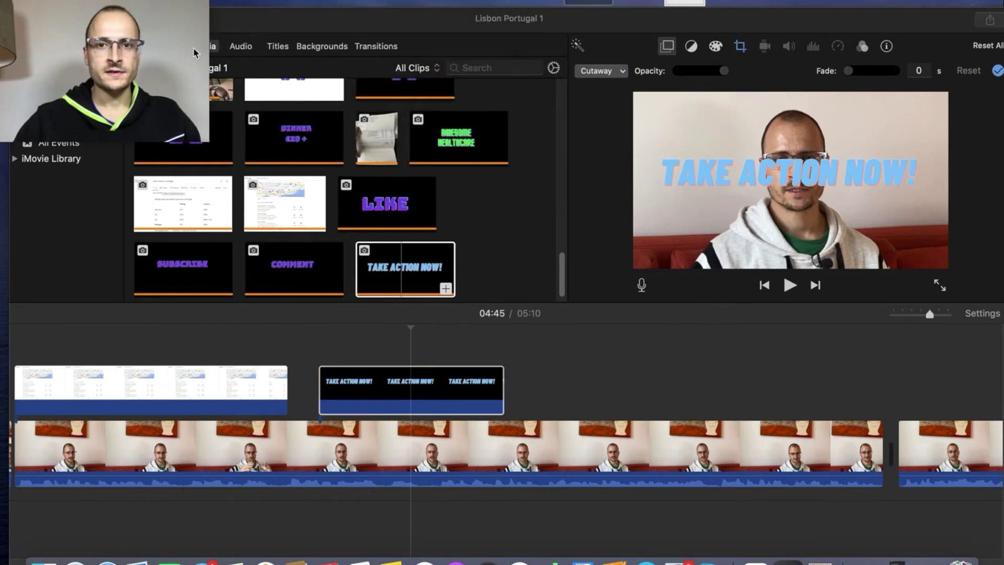
- Switch the TAKE ACTION NOW! overlay mode to Picture in Picture
{"action": "left_click", "coordinate": [582, 36]}
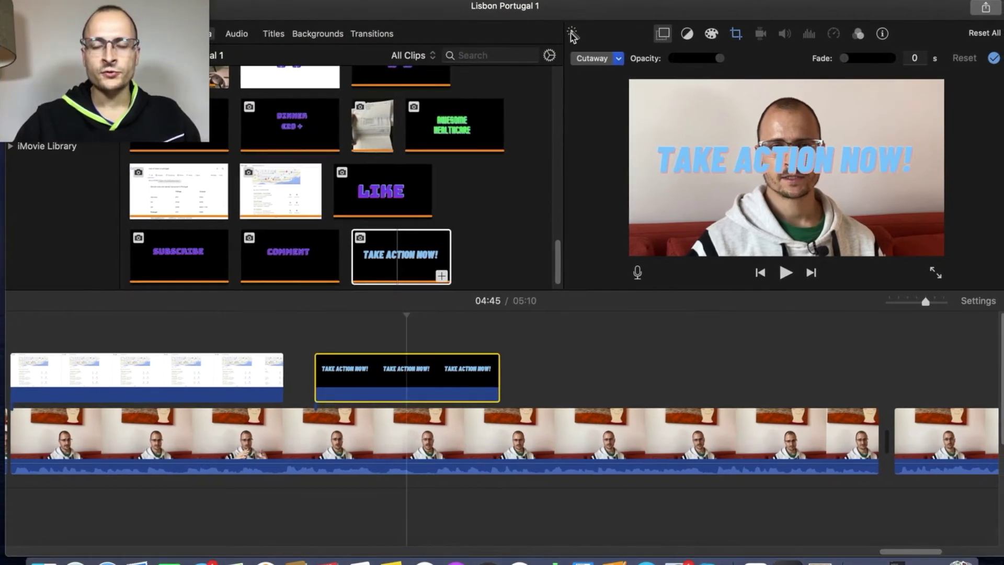
{"action": "left_click", "coordinate": [452, 373]}
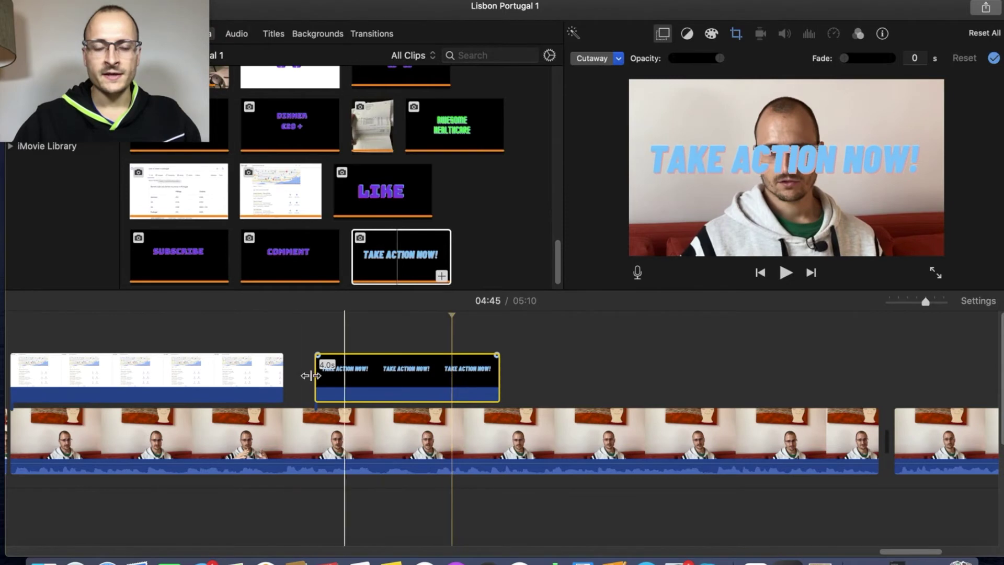
{"action": "left_click", "coordinate": [390, 386]}
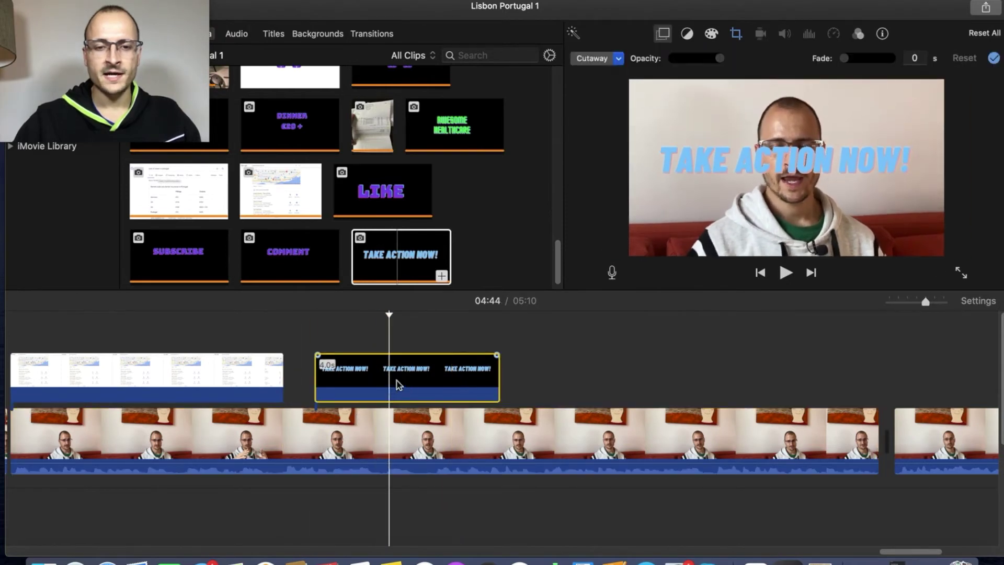
{"action": "left_click", "coordinate": [618, 58]}
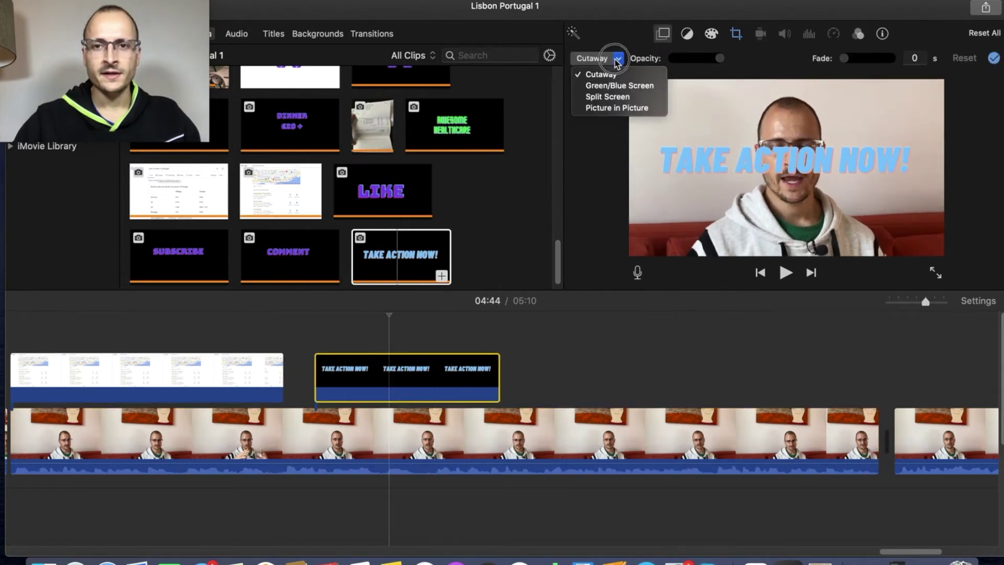
{"action": "left_click", "coordinate": [617, 109]}
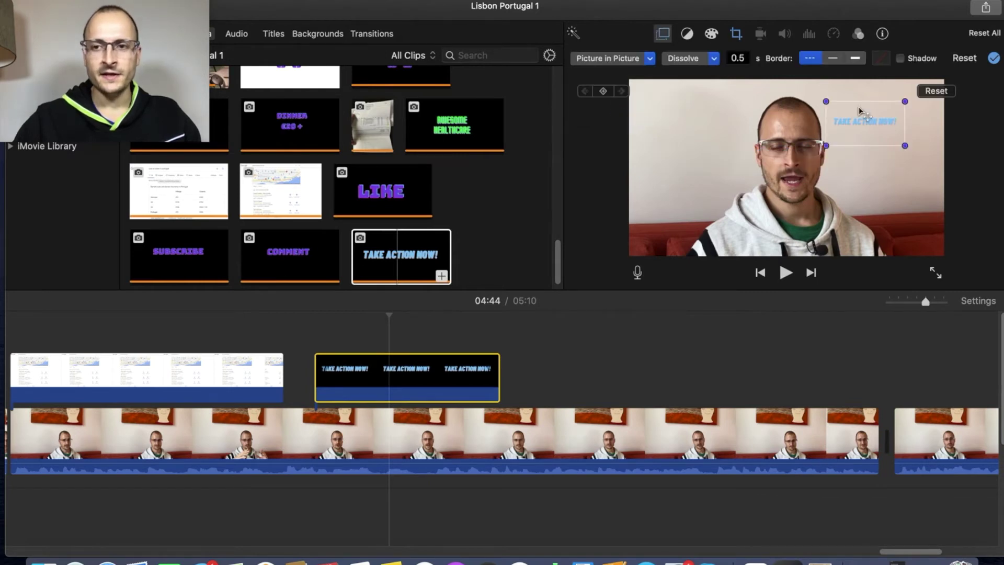
- Move and enlarge the inset so it spans the lower part of the video
{"action": "left_click_drag", "start_coordinate": [858, 107], "coordinate": [673, 177]}
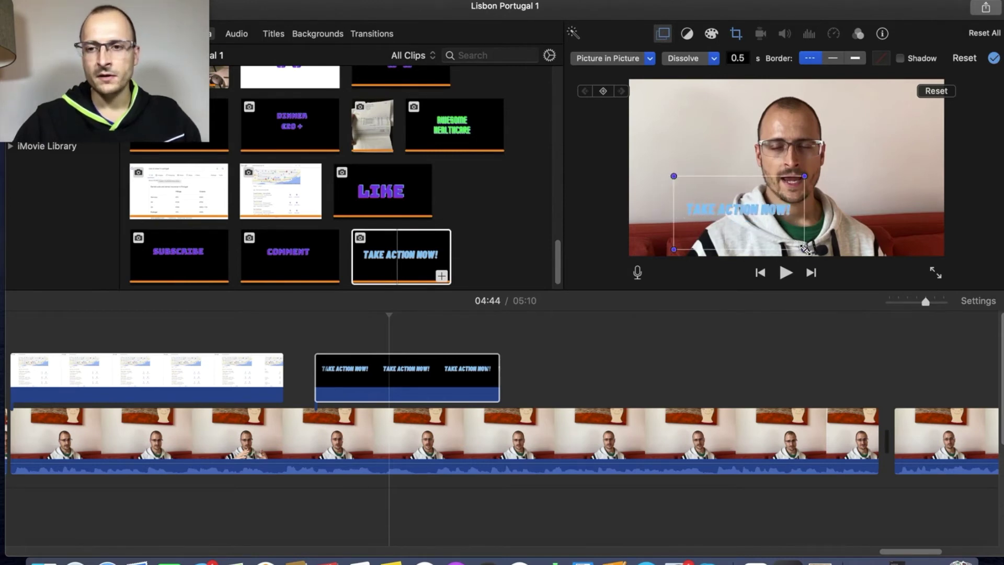
{"action": "left_click_drag", "start_coordinate": [805, 250], "coordinate": [903, 265]}
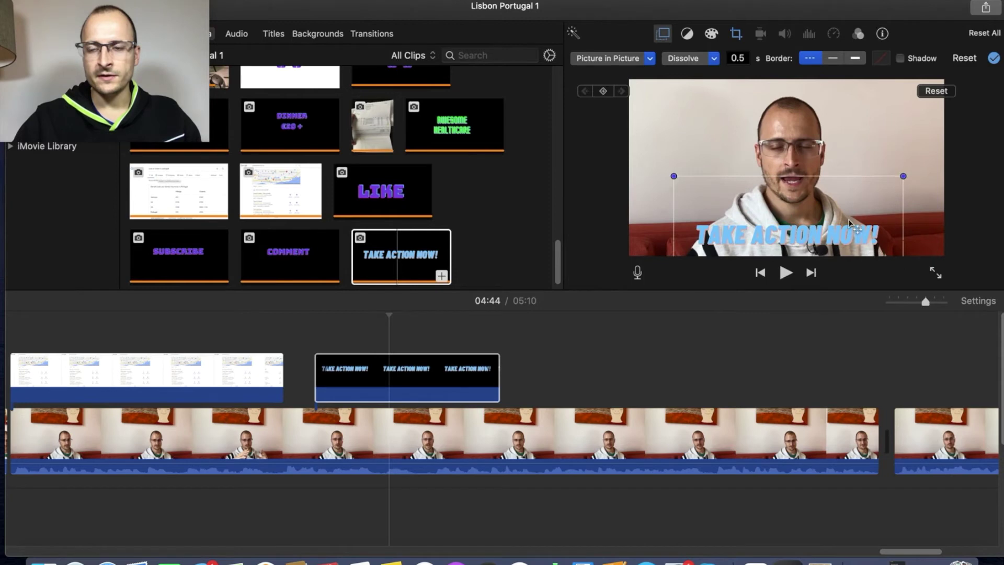
{"action": "left_click_drag", "start_coordinate": [840, 198], "coordinate": [844, 202]}
{"action": "left_click_drag", "start_coordinate": [679, 178], "coordinate": [646, 160]}
{"action": "left_click_drag", "start_coordinate": [908, 160], "coordinate": [932, 156]}
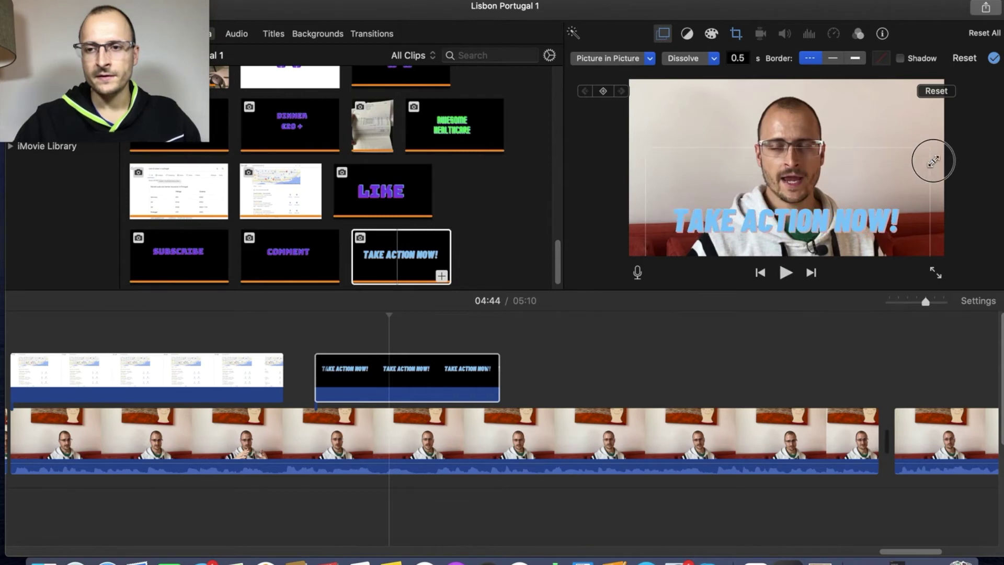
{"action": "left_click_drag", "start_coordinate": [854, 166], "coordinate": [854, 186]}
- Preview the video from just before the overlay to check the inset
{"action": "left_click", "coordinate": [648, 337]}
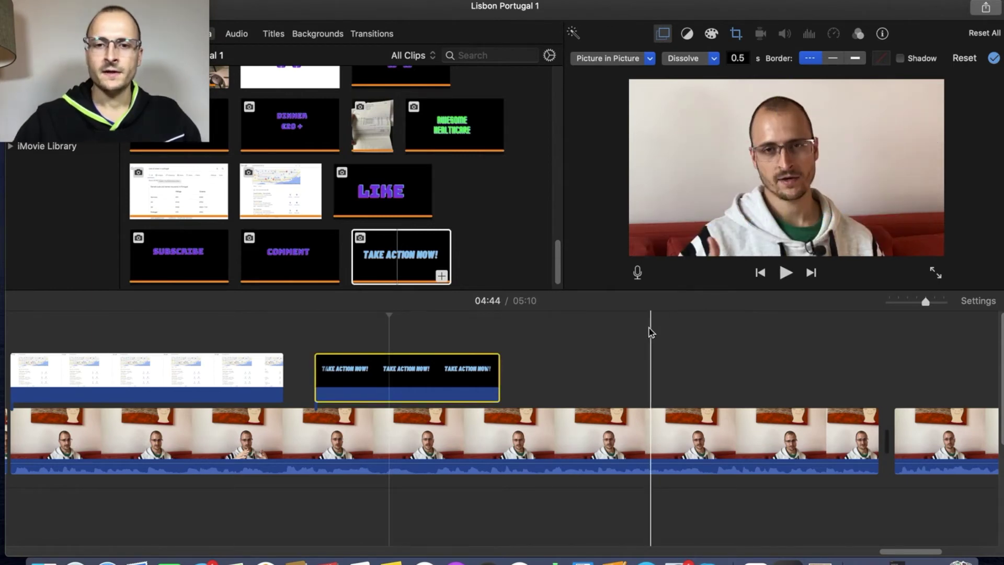
{"action": "left_click", "coordinate": [304, 342]}
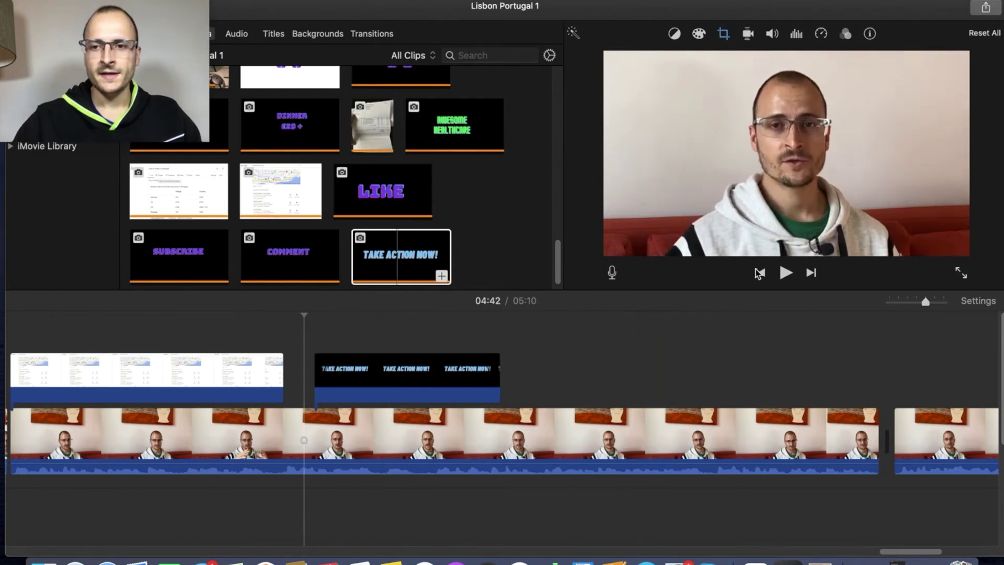
{"action": "left_click", "coordinate": [784, 274]}
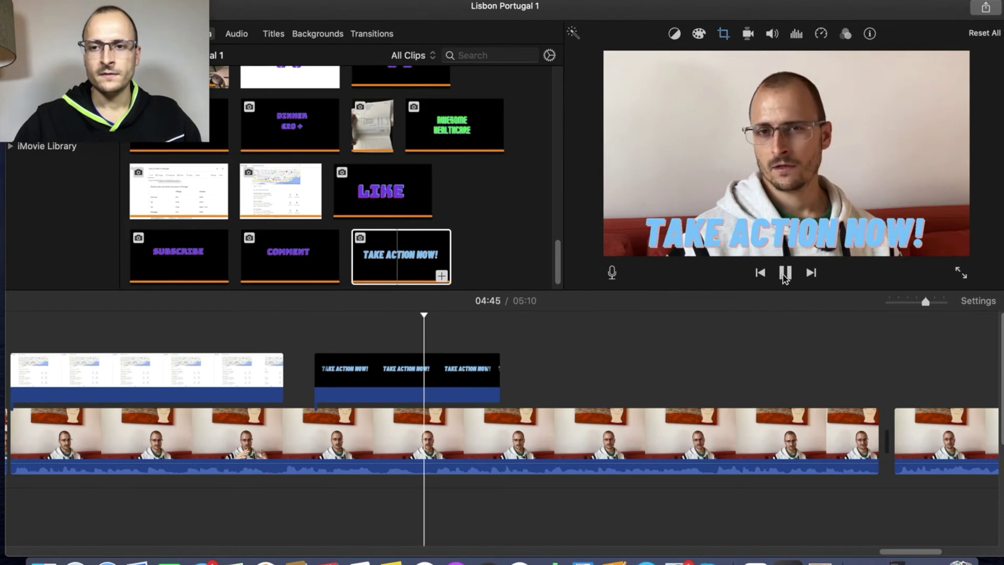
{"action": "left_click", "coordinate": [784, 273]}
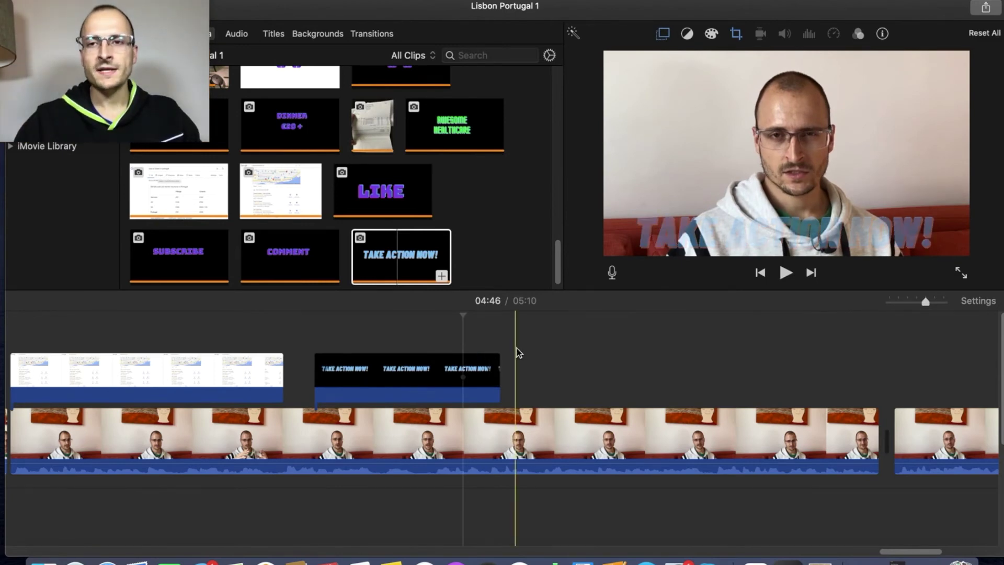
- Change the overlay's crop style from Ken Burns to Fit and preview the result
{"action": "left_click", "coordinate": [473, 376]}
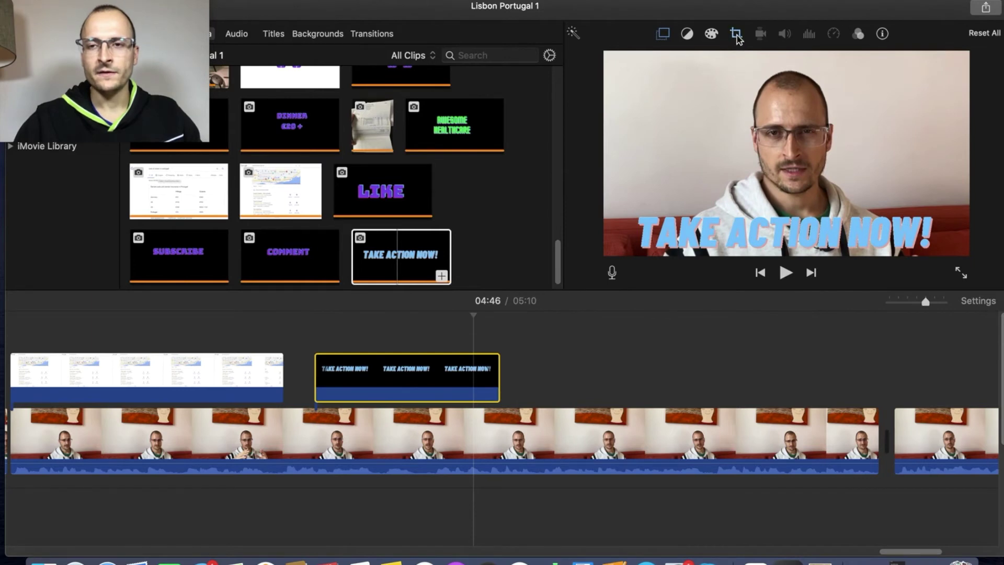
{"action": "left_click", "coordinate": [736, 35]}
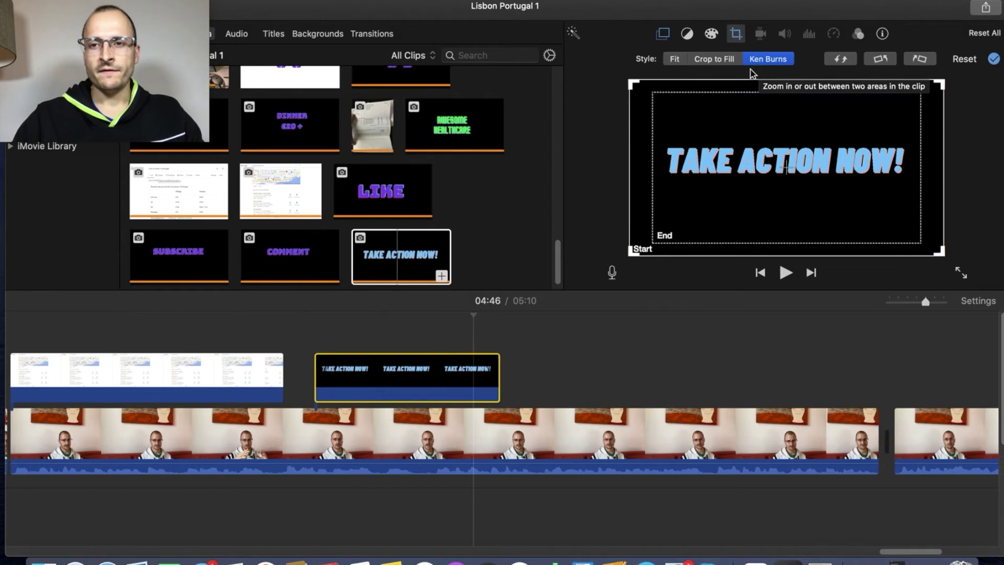
{"action": "left_click", "coordinate": [675, 59]}
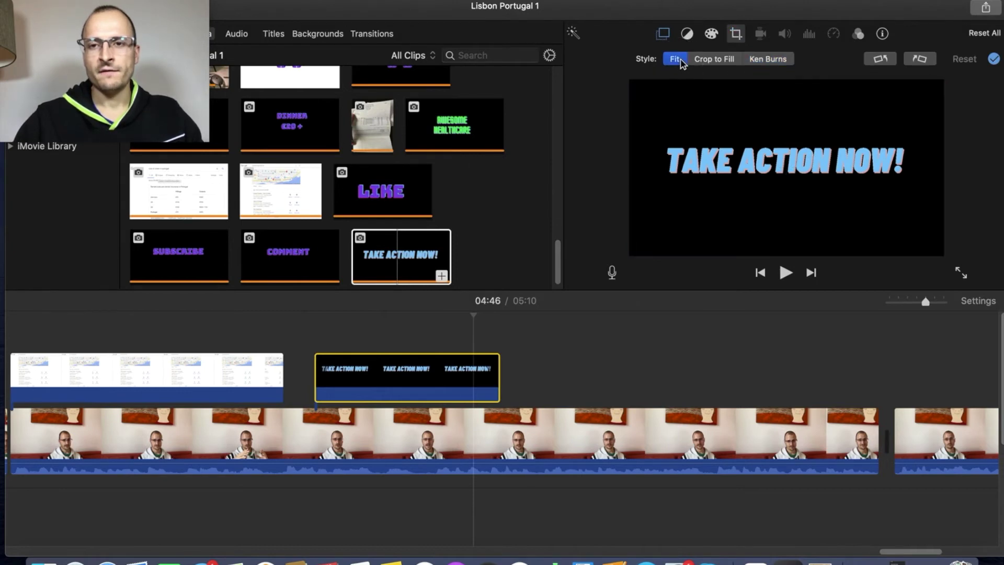
{"action": "left_click", "coordinate": [664, 34]}
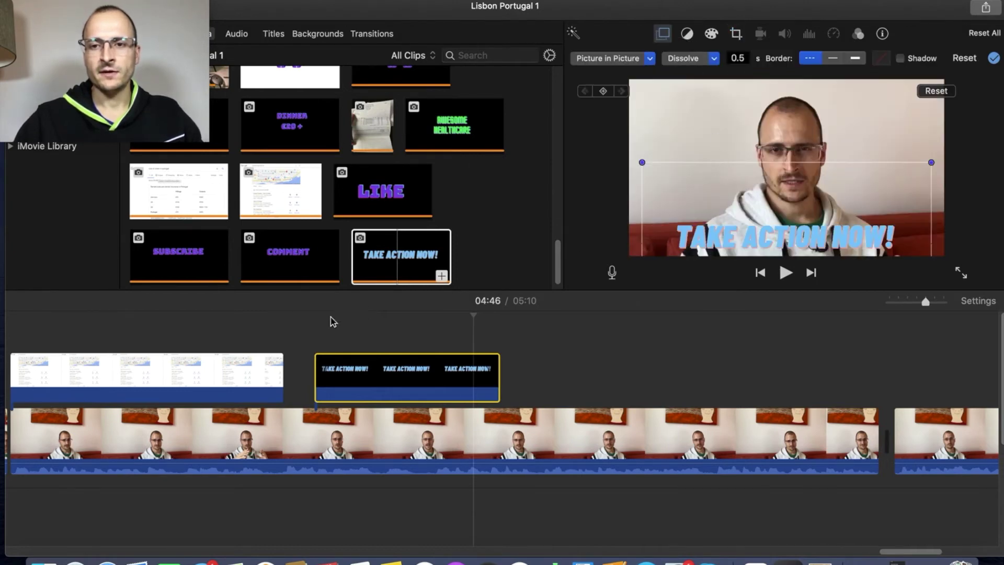
{"action": "left_click", "coordinate": [323, 327]}
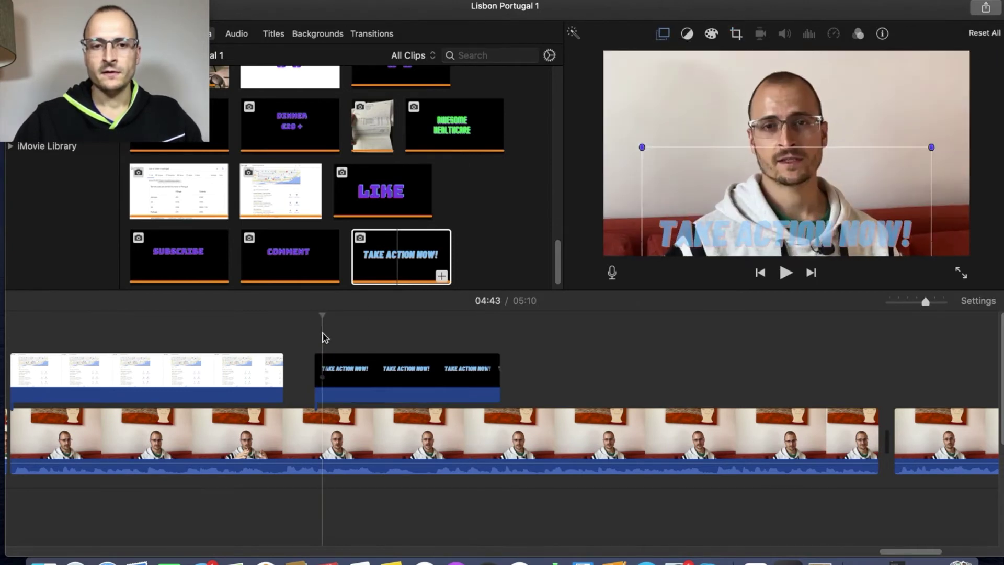
{"action": "left_click", "coordinate": [782, 273]}
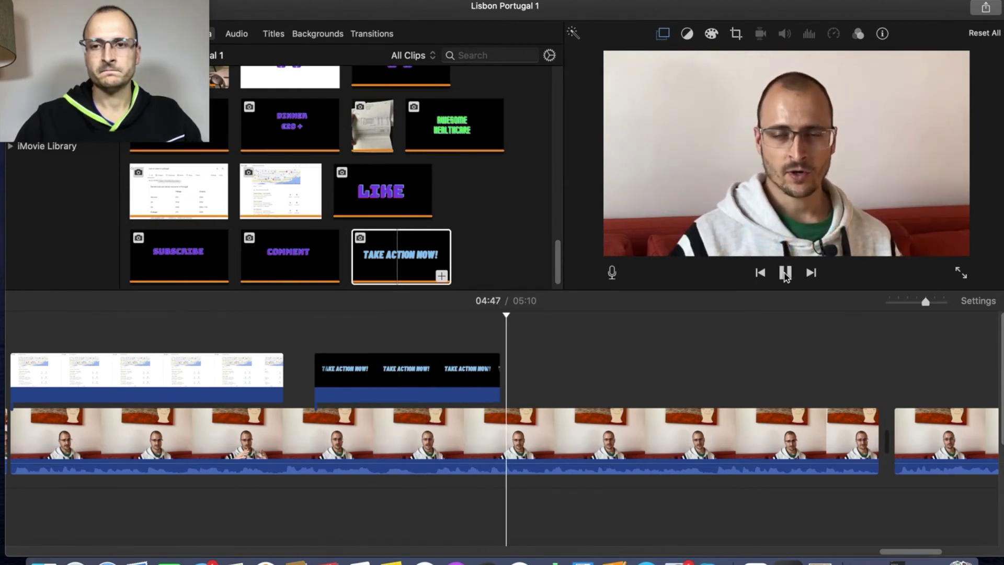
{"action": "left_click", "coordinate": [785, 274]}
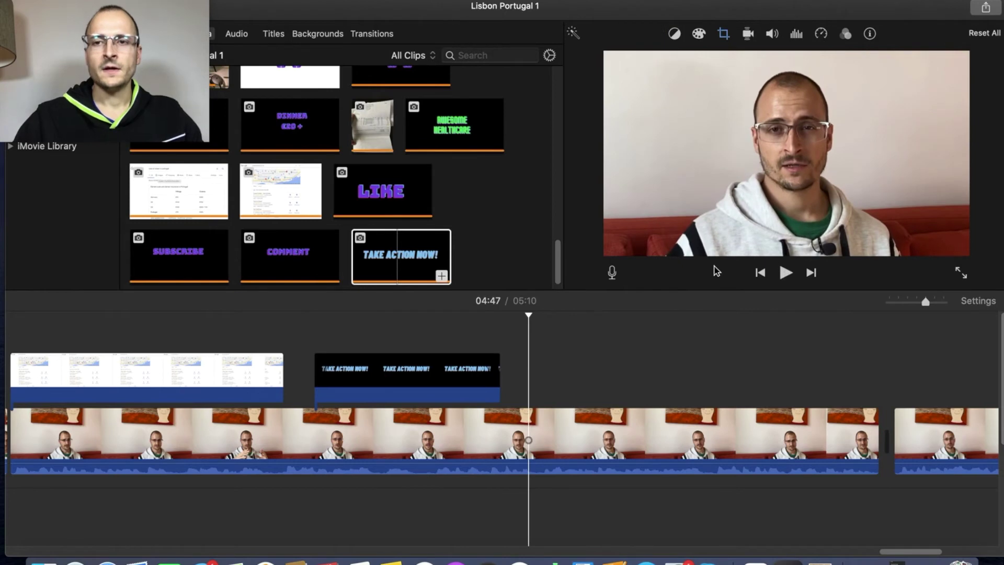
- Extend the TAKE ACTION NOW! overlay to about 11.9 seconds, nearly to the main clip's end
{"action": "left_click", "coordinate": [446, 369]}
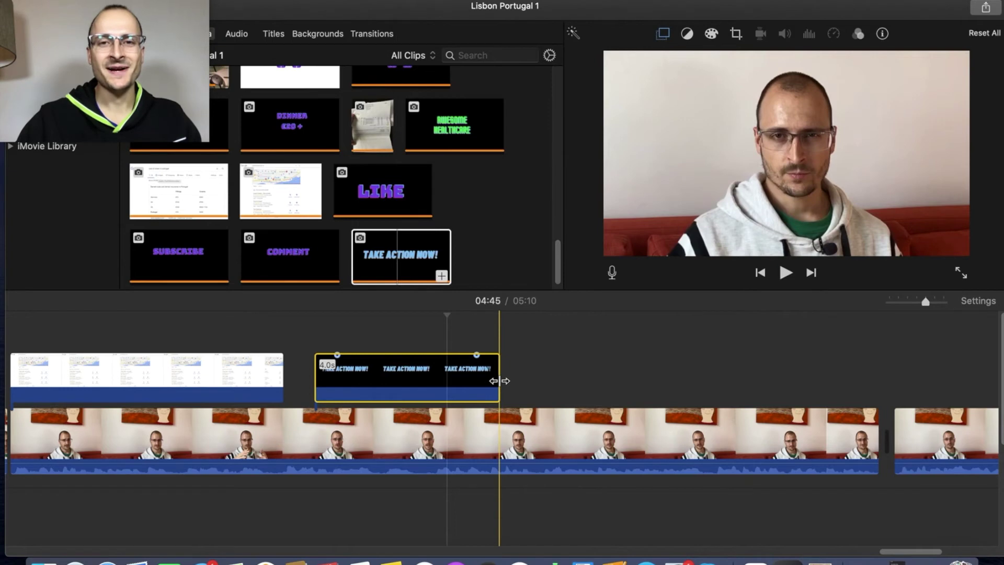
{"action": "left_click_drag", "start_coordinate": [499, 380], "coordinate": [507, 381]}
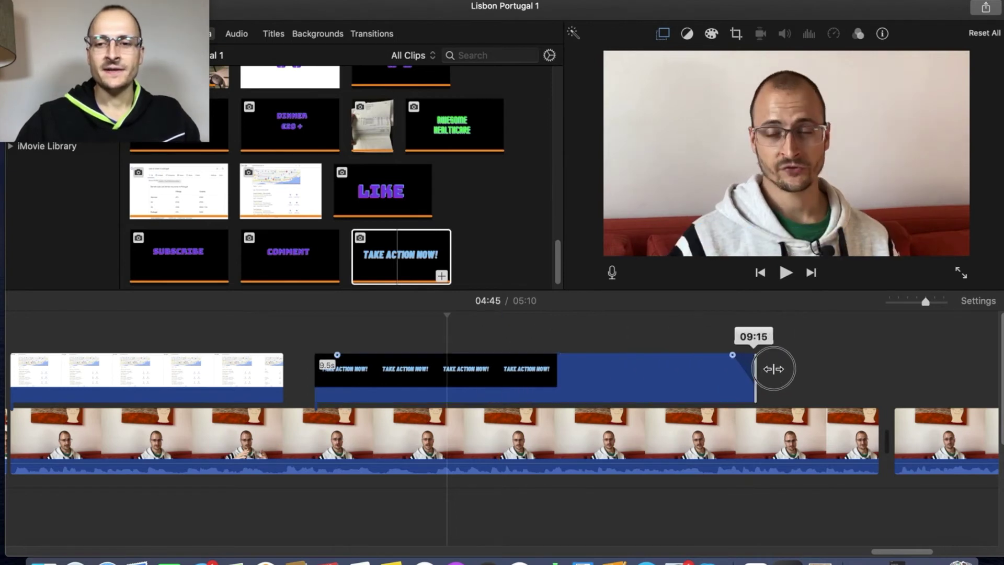
{"action": "left_click_drag", "start_coordinate": [772, 369], "coordinate": [883, 369]}
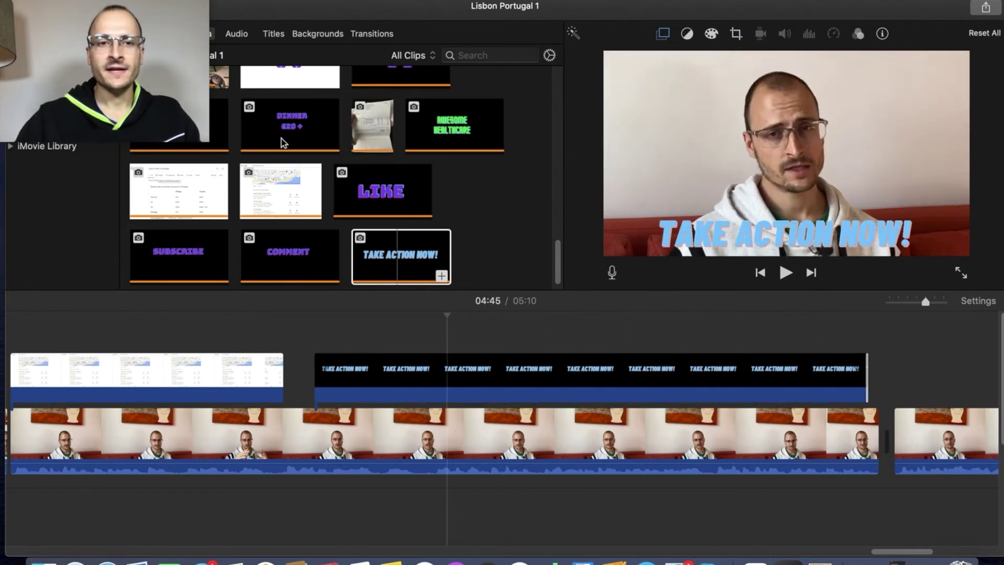
{"action": "left_click", "coordinate": [273, 35]}
{"action": "scroll", "coordinate": [312, 161], "scroll_direction": "down", "scroll_amount": 2}
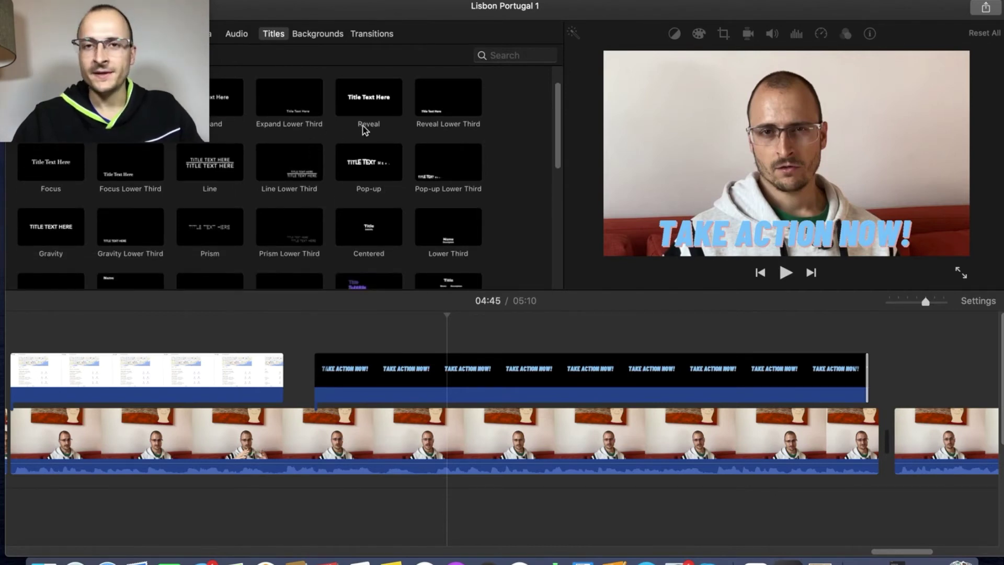
{"action": "left_click", "coordinate": [309, 368]}
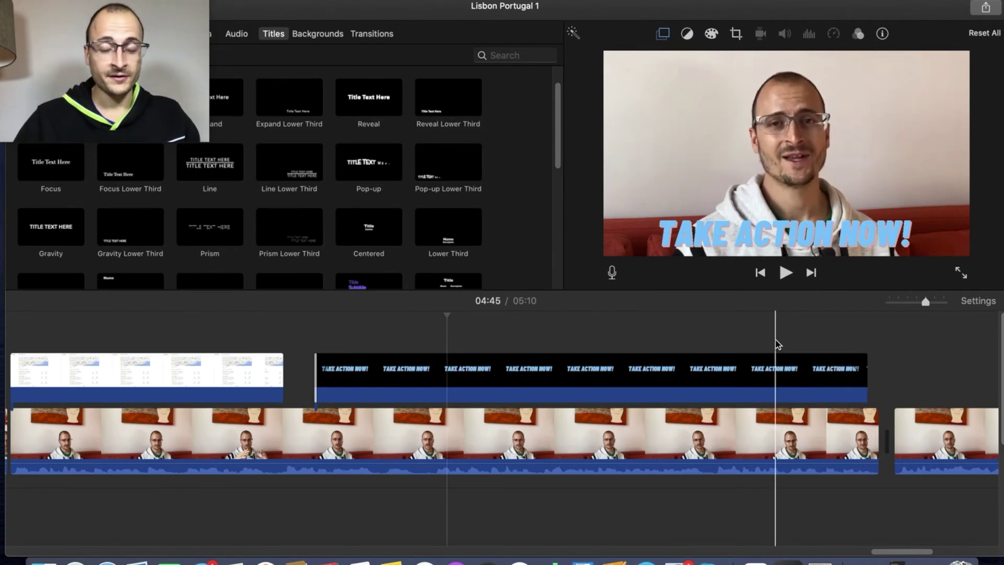
- Trim the overlay to roughly 1.3 seconds and place the playhead just after it
{"action": "mouse_move", "coordinate": [862, 376]}
{"action": "left_mouse_down"}
{"action": "mouse_move", "coordinate": [331, 378]}
{"action": "mouse_move", "coordinate": [867, 378]}
{"action": "left_mouse_up"}
{"action": "left_click", "coordinate": [857, 381]}
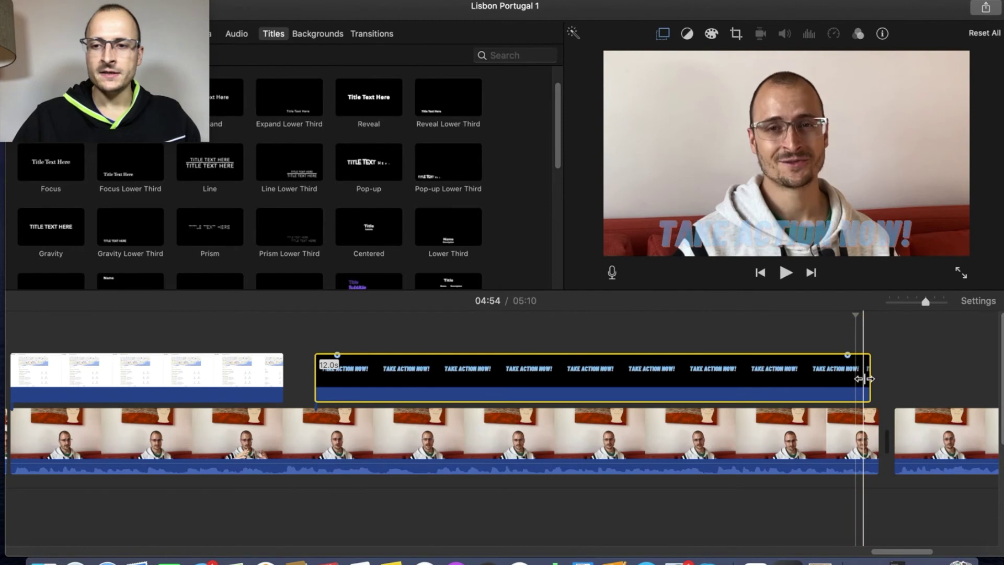
{"action": "left_click_drag", "start_coordinate": [870, 376], "coordinate": [330, 377]}
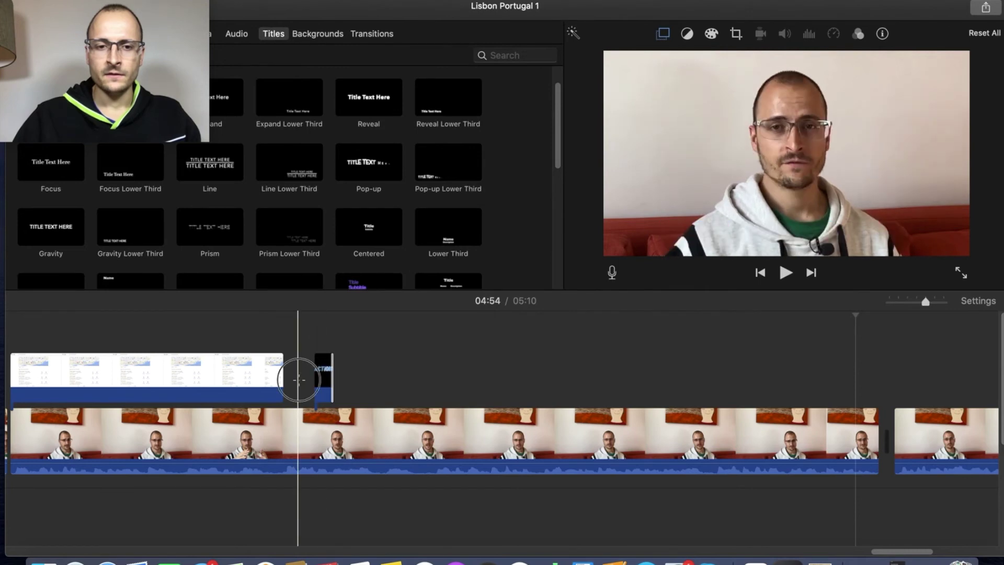
{"action": "left_click", "coordinate": [321, 380]}
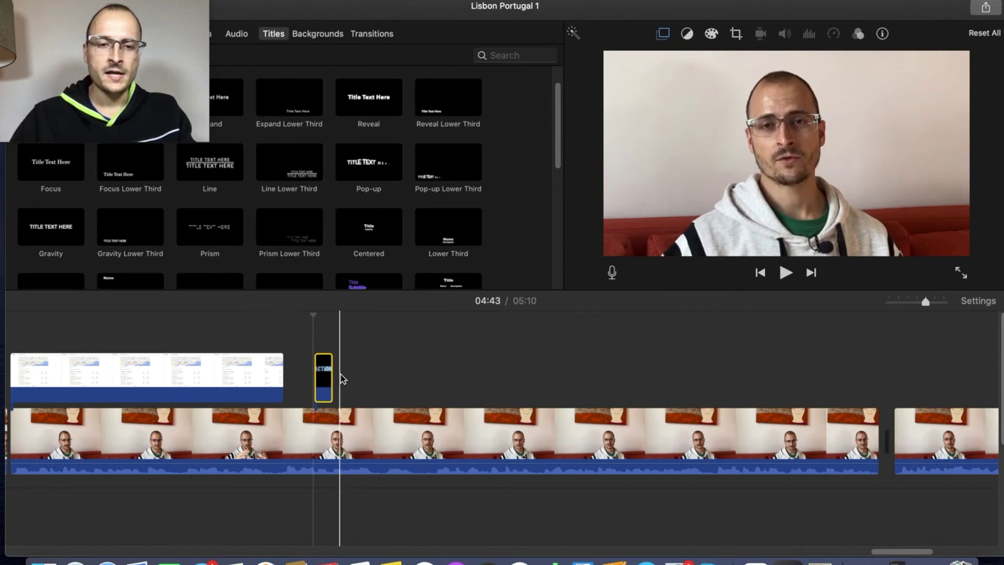
{"action": "left_click", "coordinate": [342, 374]}
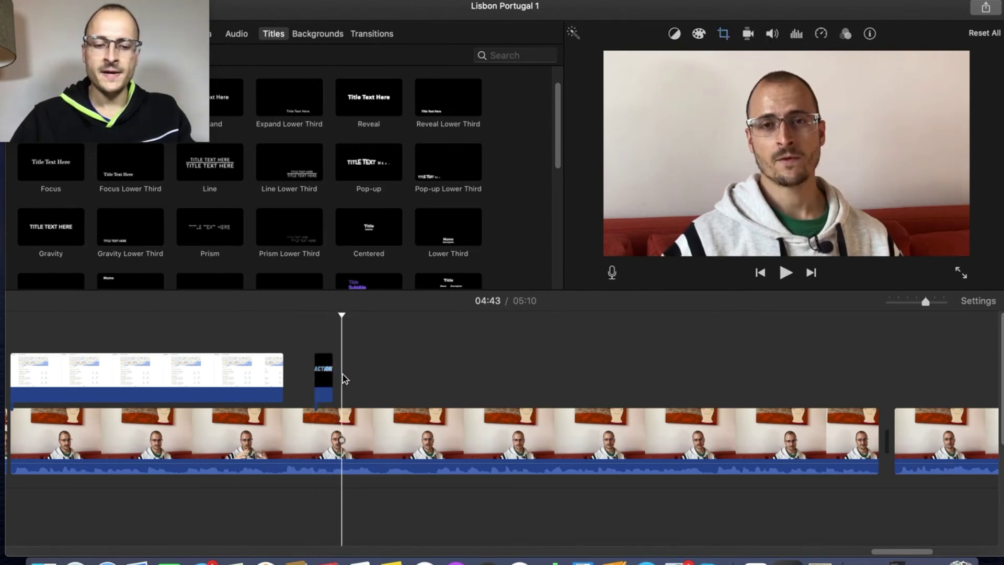
- Paste the second and third overlay copies, previewing playback between them
{"action": "key", "text": "super+v"}
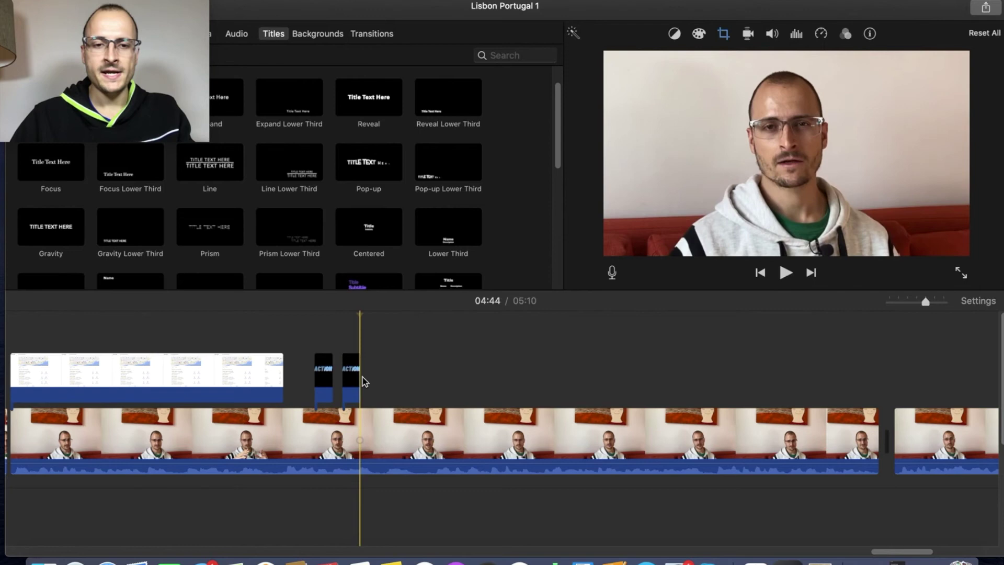
{"action": "left_click", "coordinate": [786, 272]}
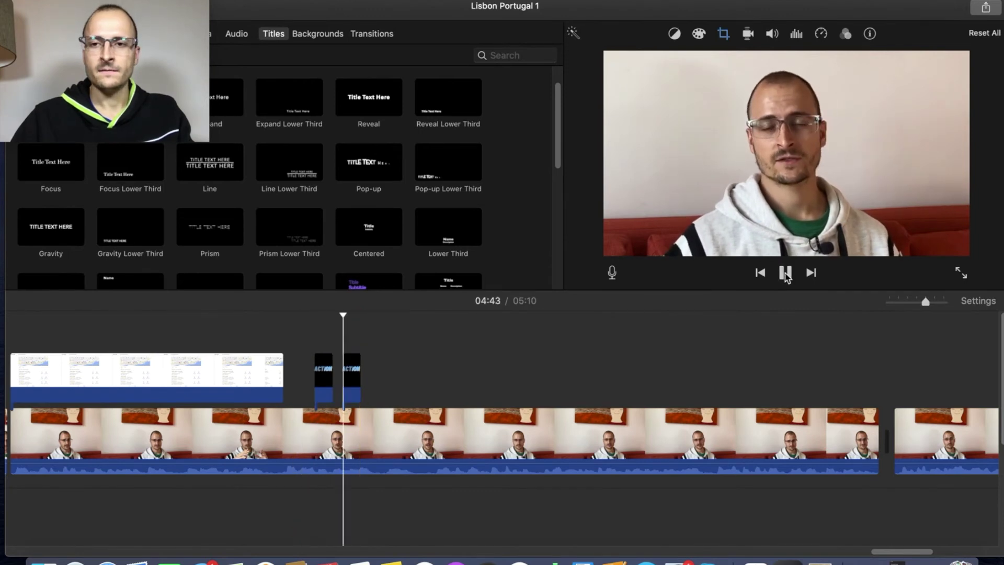
{"action": "left_click", "coordinate": [786, 273]}
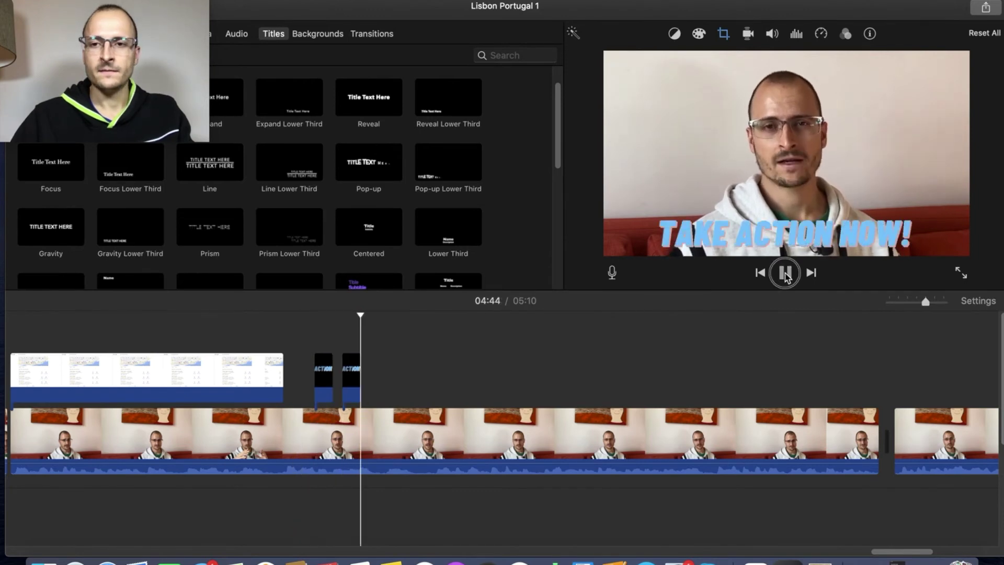
{"action": "key", "text": "super+v"}
{"action": "left_click", "coordinate": [378, 381]}
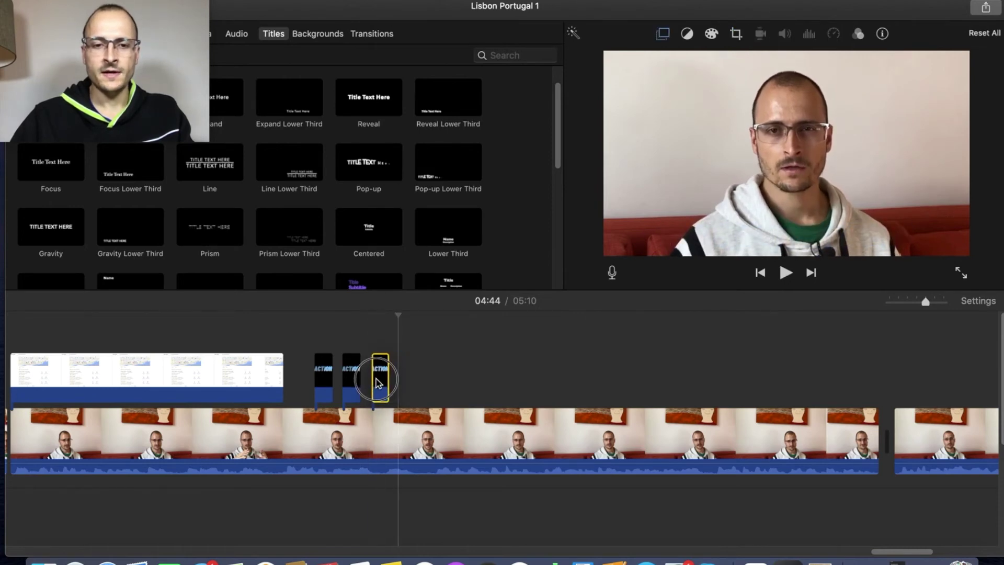
{"action": "left_click", "coordinate": [401, 376]}
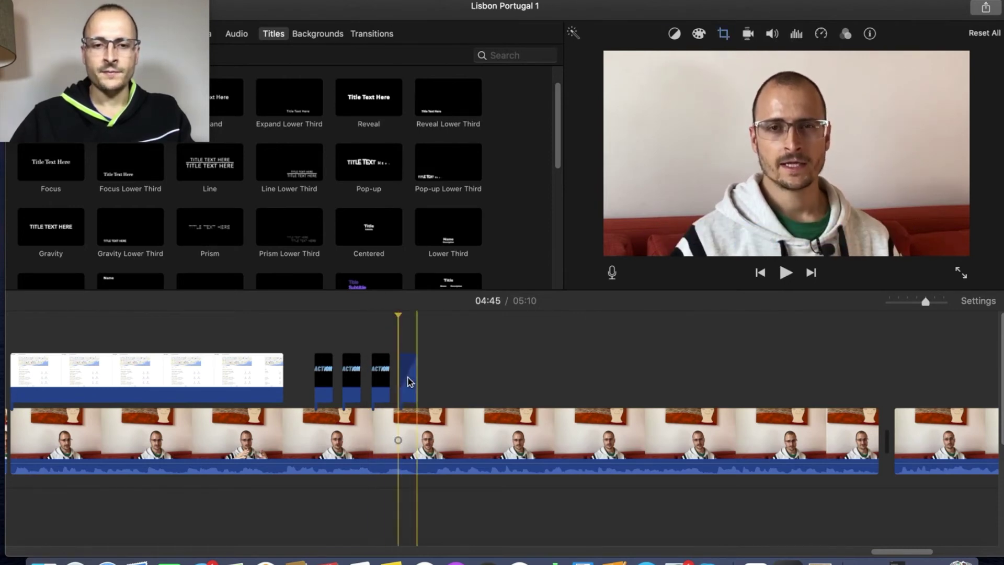
- Paste overlay copies four through eight and nudge the last one slightly earlier
{"action": "key", "text": "super+v"}
{"action": "key", "text": "super+v"}
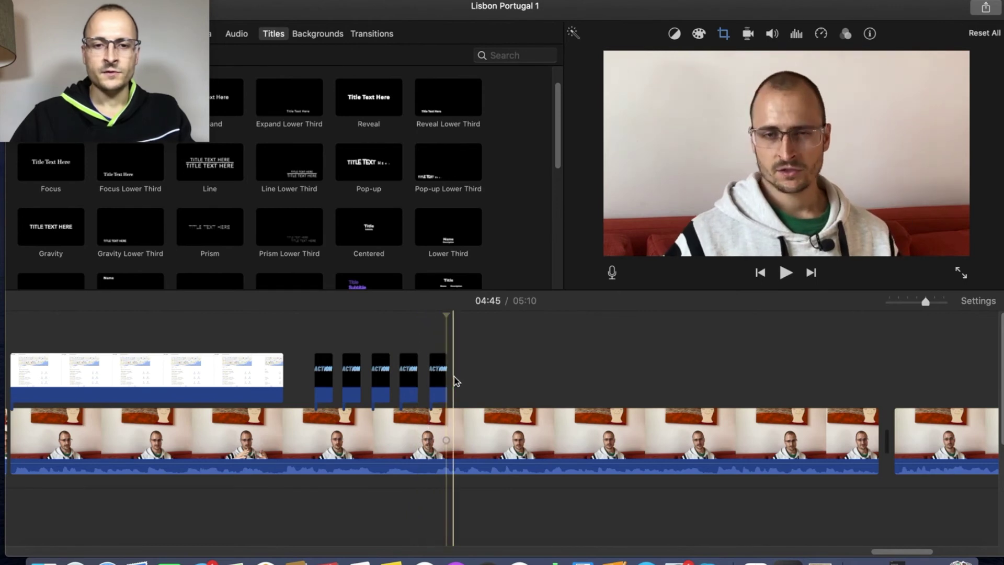
{"action": "key", "text": "super+v"}
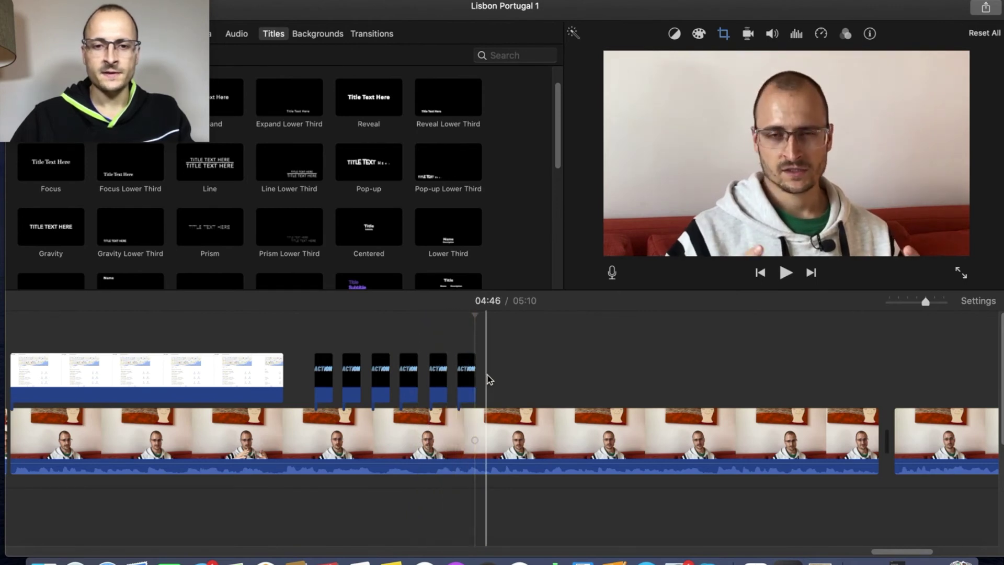
{"action": "key", "text": "super+v"}
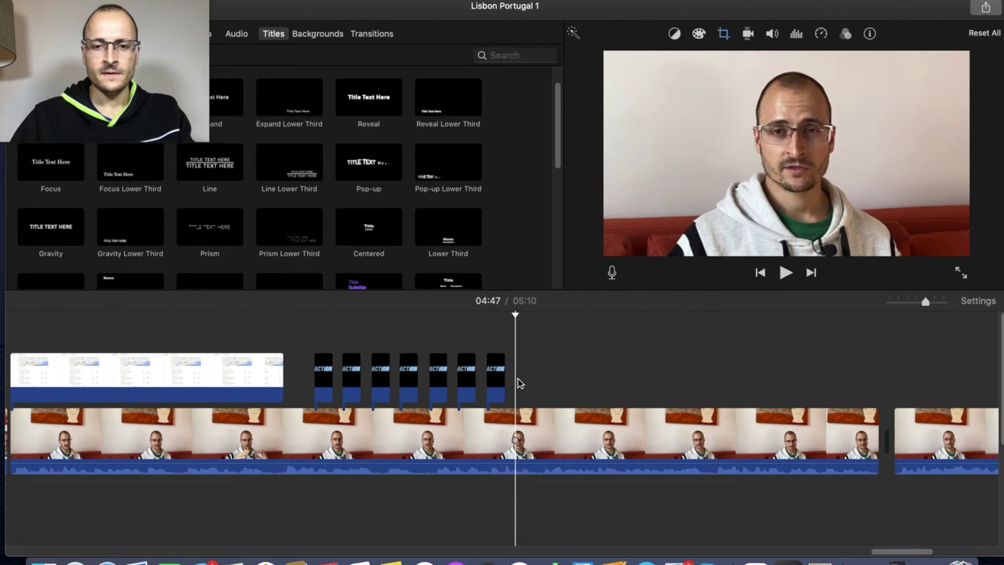
{"action": "key", "text": "super+v"}
{"action": "key", "text": "super+v"}
{"action": "key", "text": "super+v"}
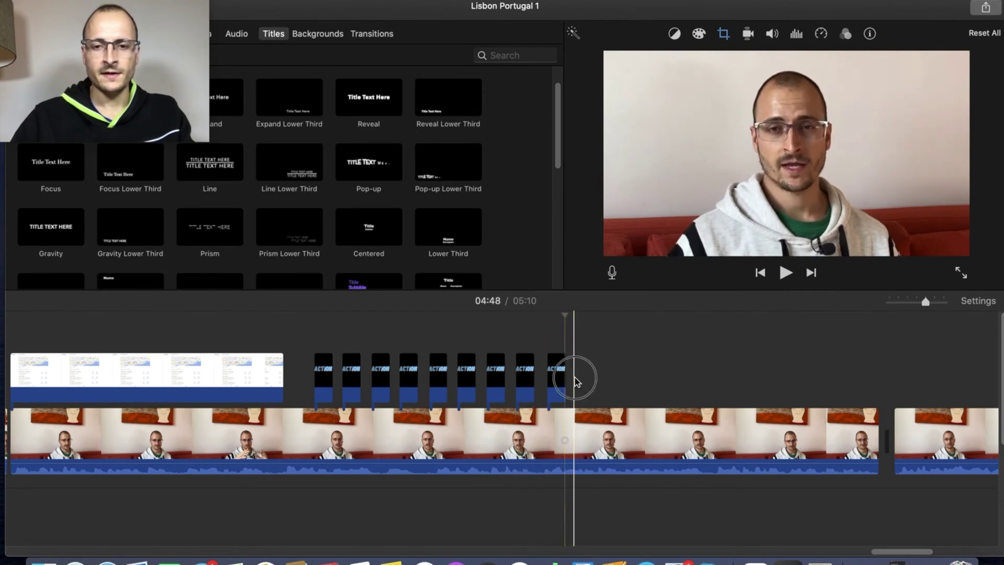
{"action": "key", "text": "super+v"}
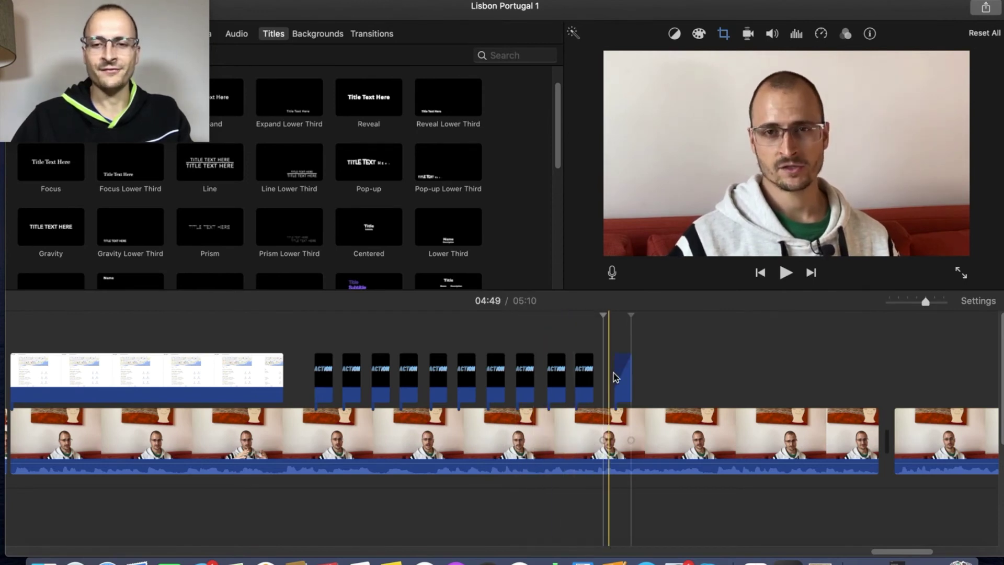
{"action": "left_click_drag", "start_coordinate": [636, 372], "coordinate": [634, 372]}
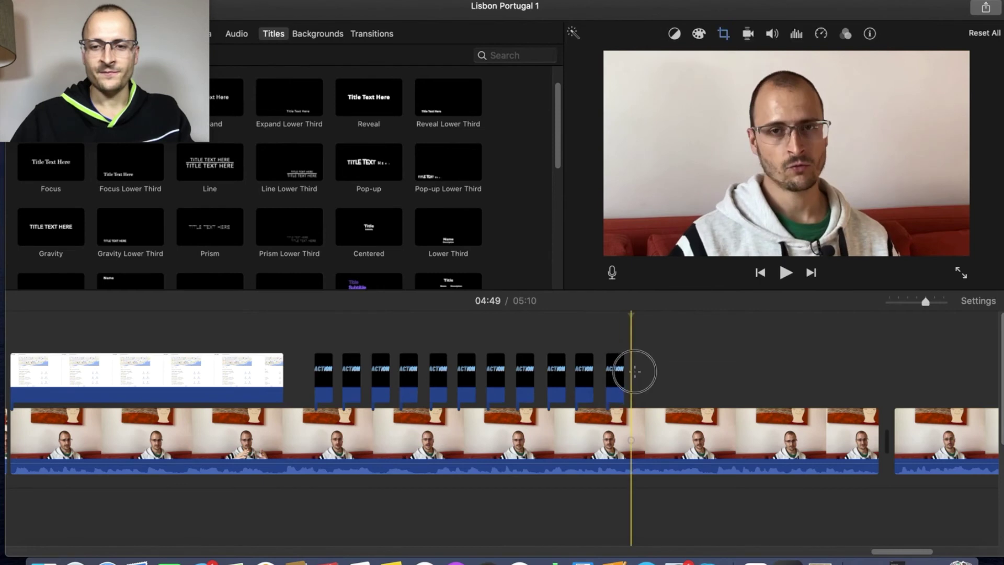
- Paste more copies up to the fifteenth and return the playhead before the overlays
{"action": "key", "text": "super+v"}
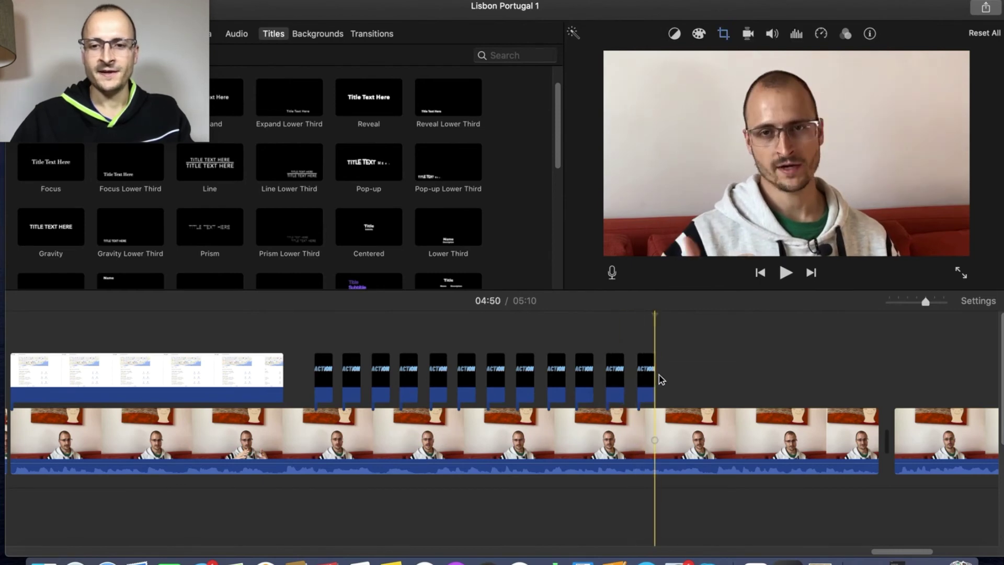
{"action": "key", "text": "super+v"}
{"action": "key", "text": "super+v"}
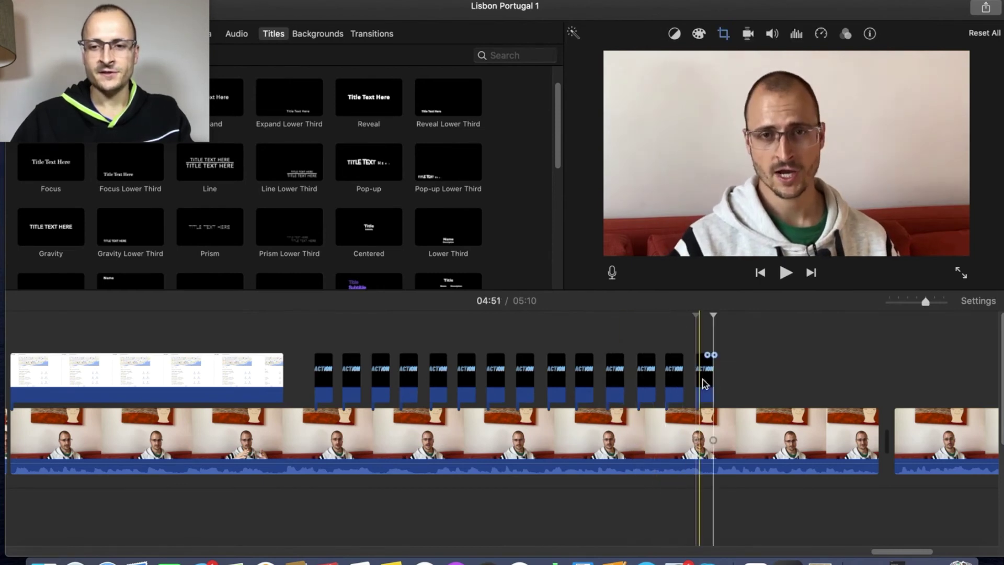
{"action": "key", "text": "super+v"}
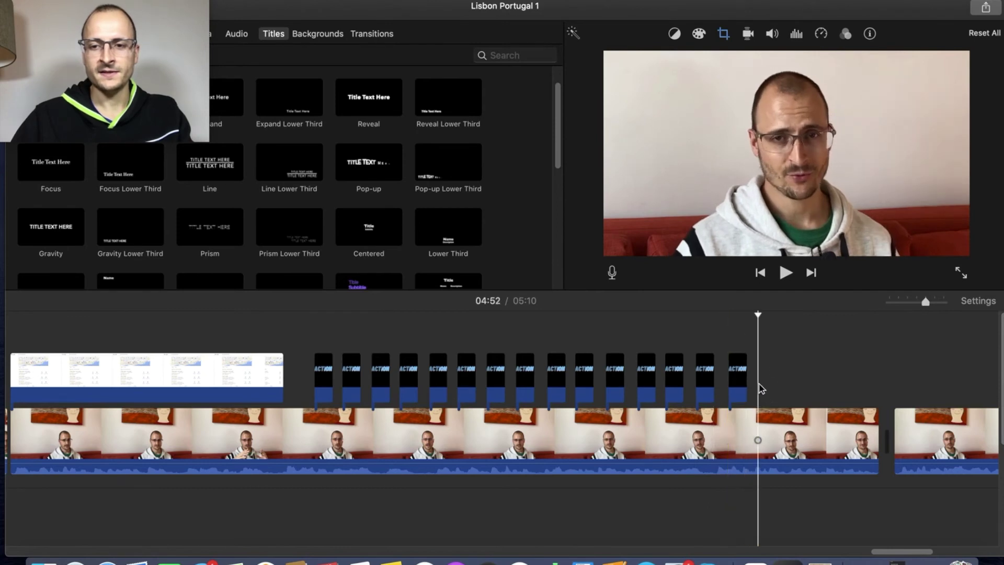
{"action": "key", "text": "super+v"}
{"action": "left_click", "coordinate": [300, 376]}
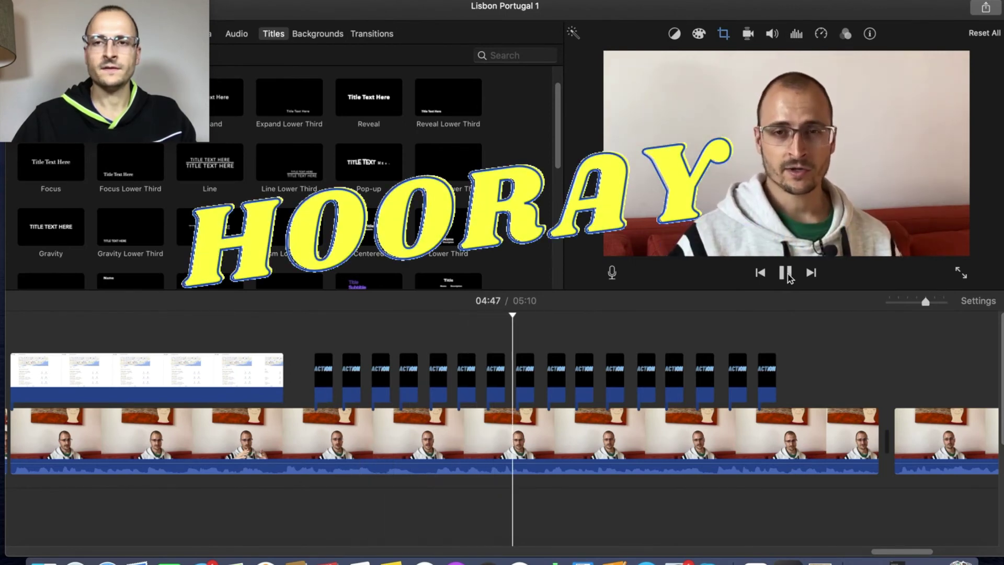
- Pause after checking the blinking effect and return the playhead to the overlays' start
{"action": "left_click", "coordinate": [788, 275]}
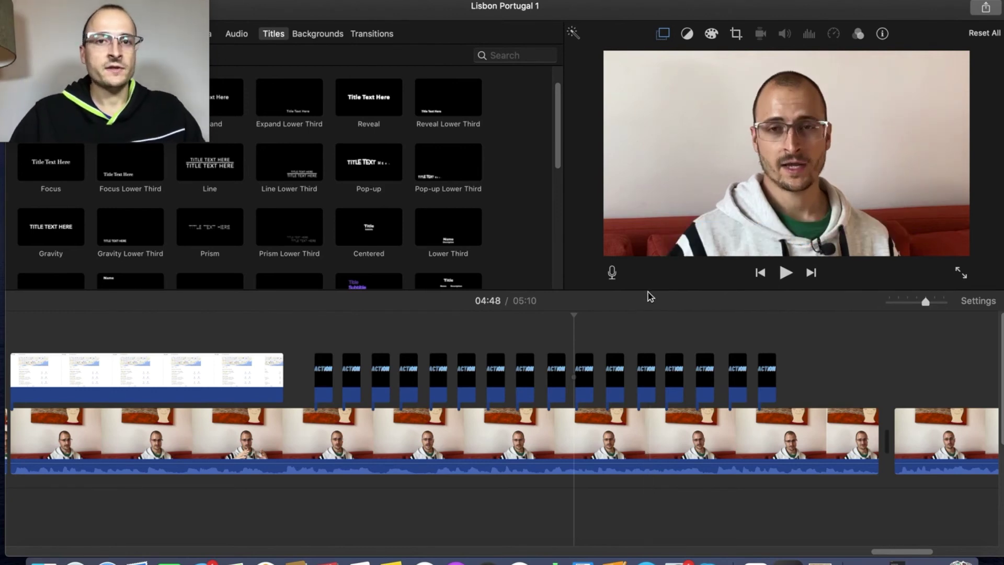
{"action": "left_click", "coordinate": [314, 348]}
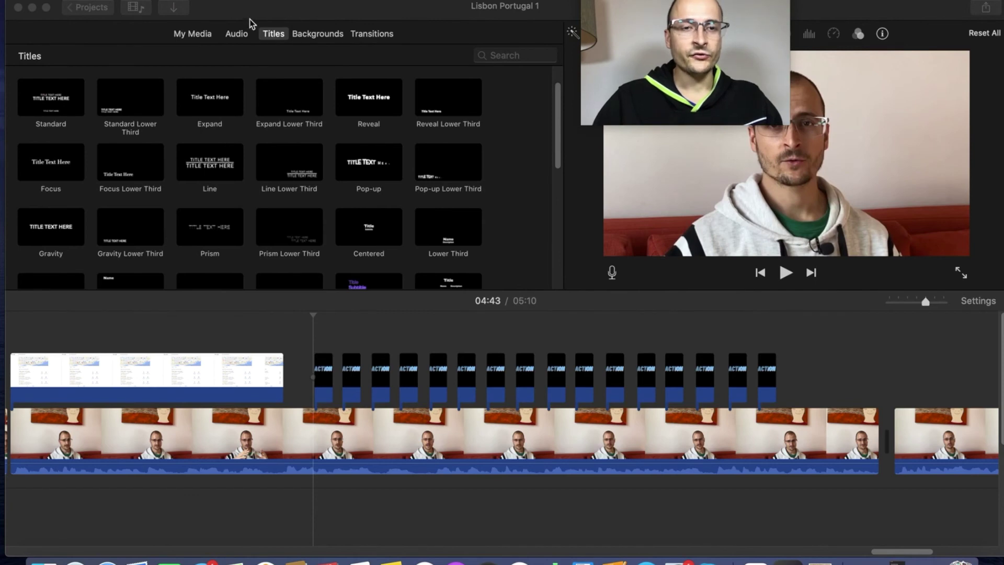
- Drag the Cartoon Ascending sound effect beneath the first overlay copy
{"action": "left_click", "coordinate": [236, 34]}
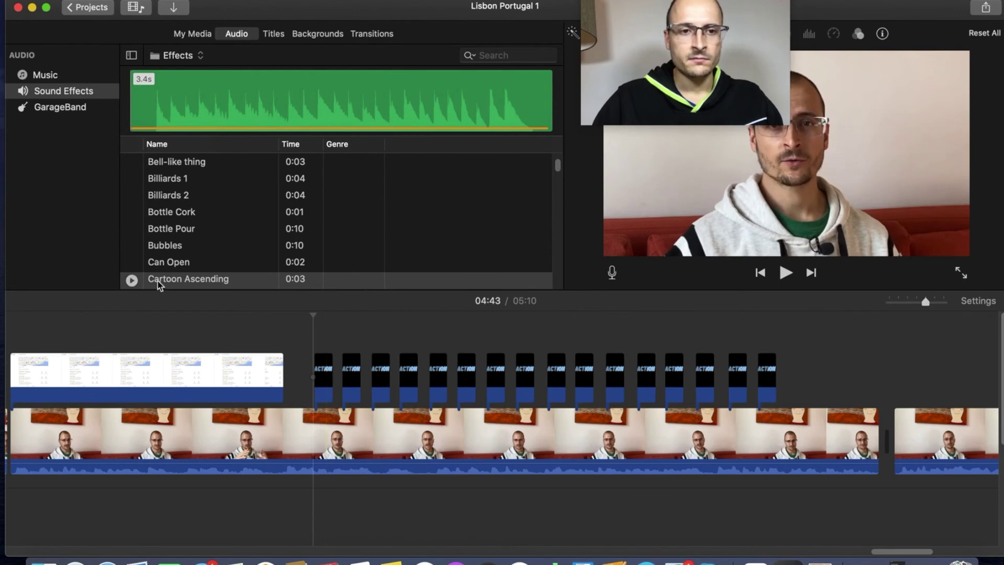
{"action": "left_click_drag", "start_coordinate": [158, 280], "coordinate": [314, 496]}
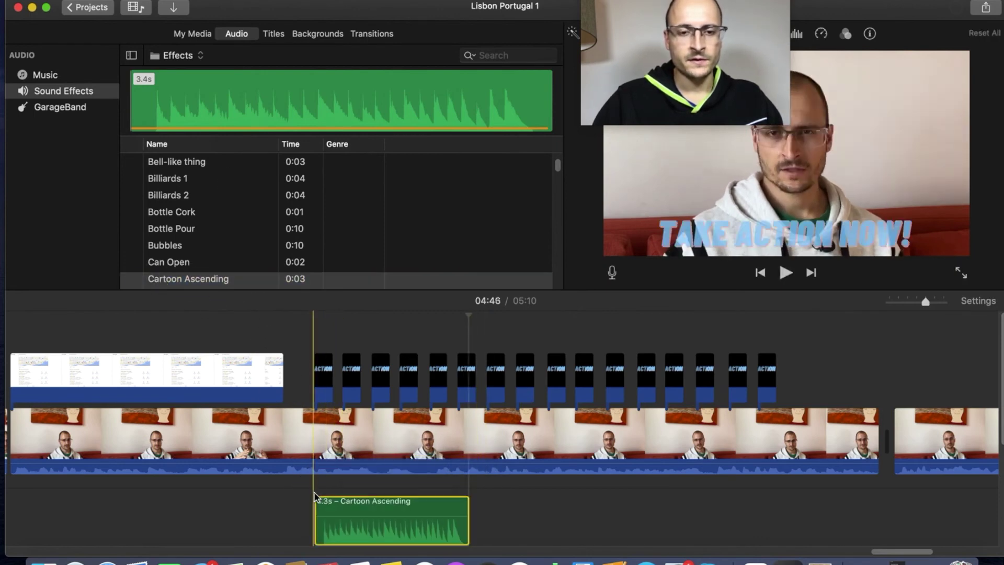
{"action": "left_click", "coordinate": [365, 517]}
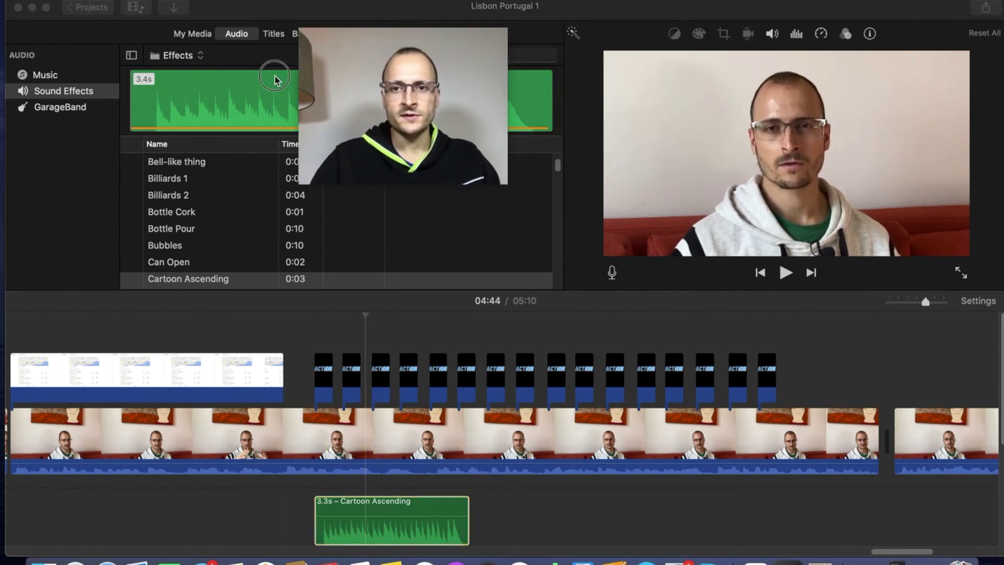
- Lower the Cartoon Ascending clip's volume to 22 %
{"action": "left_click", "coordinate": [438, 515]}
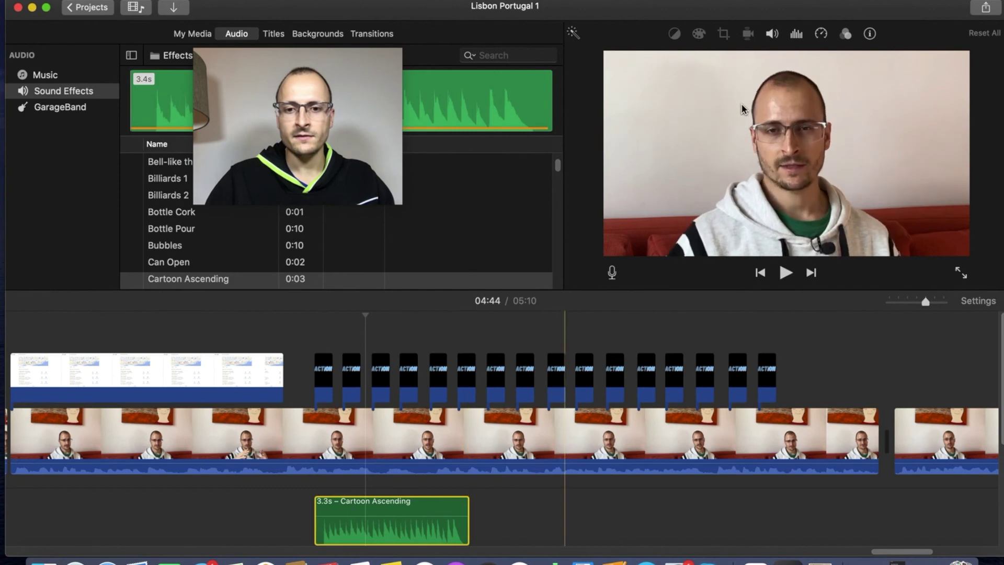
{"action": "left_click", "coordinate": [772, 34]}
{"action": "left_click_drag", "start_coordinate": [718, 62], "coordinate": [686, 61]}
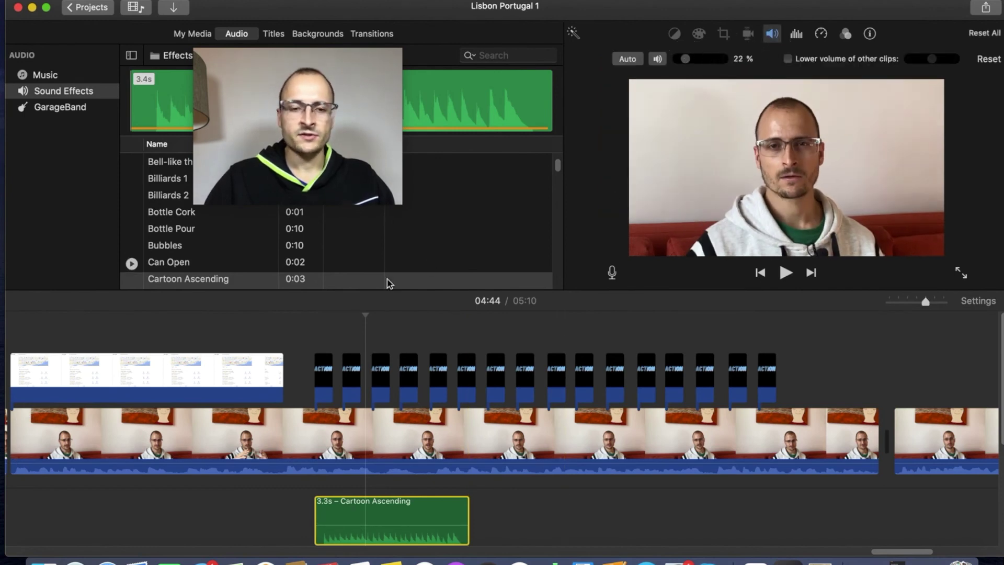
{"action": "left_click", "coordinate": [300, 488]}
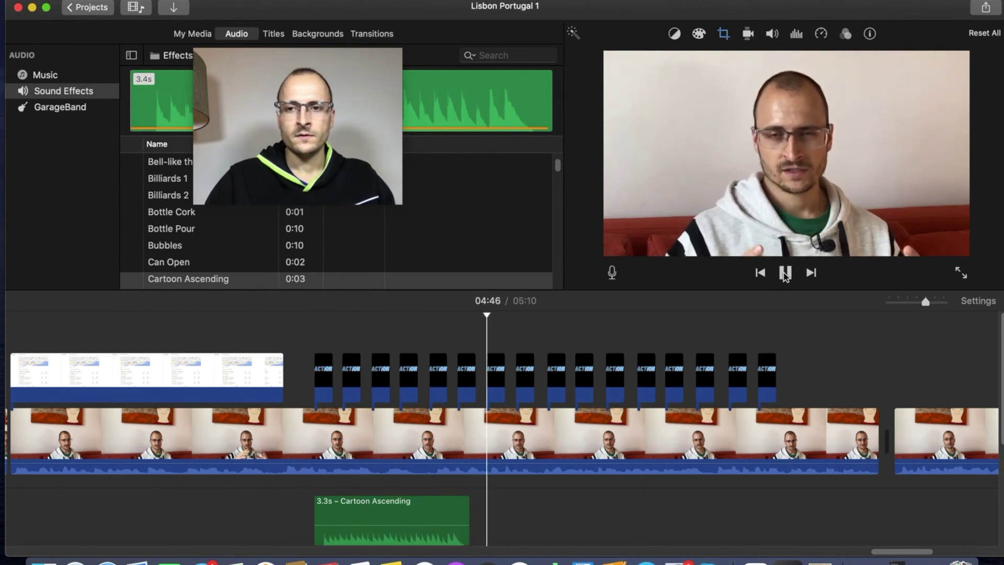
{"action": "left_click", "coordinate": [785, 273]}
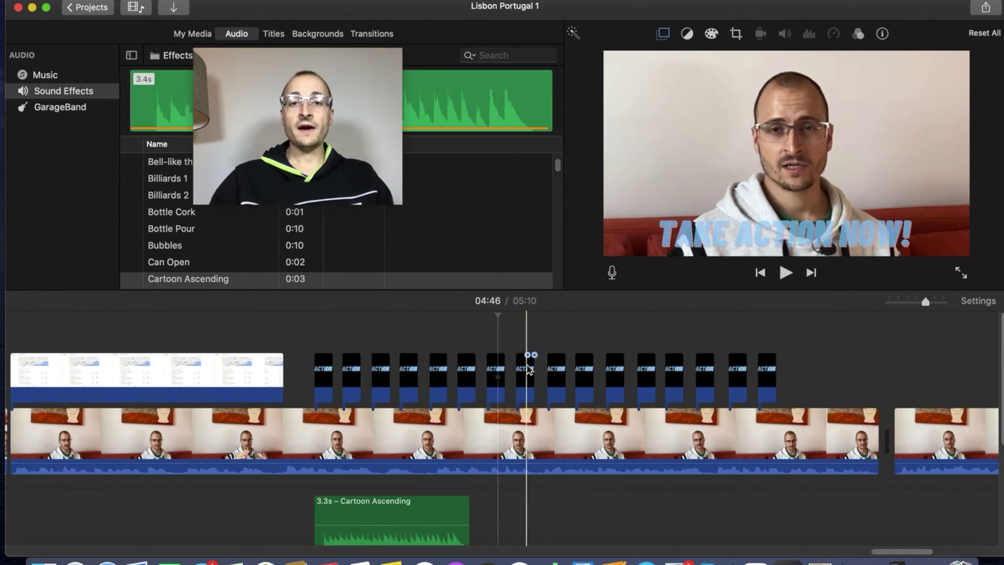